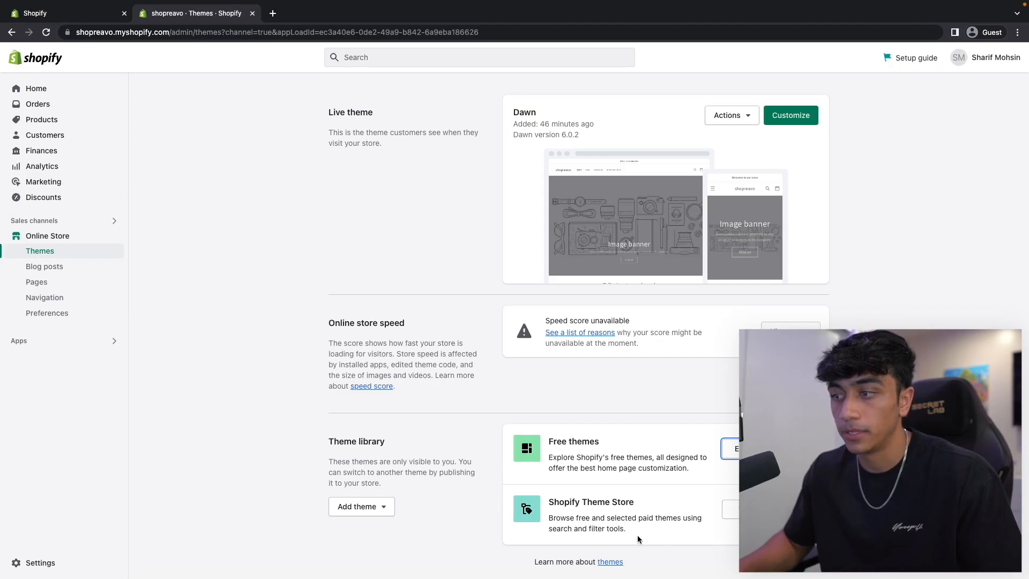
Switch to Photoshop and place the bold black text "REAVO" in the middle of the white canvas
{"action": "scroll", "coordinate": [590, 515], "scroll_direction": "up", "scroll_amount": 2}
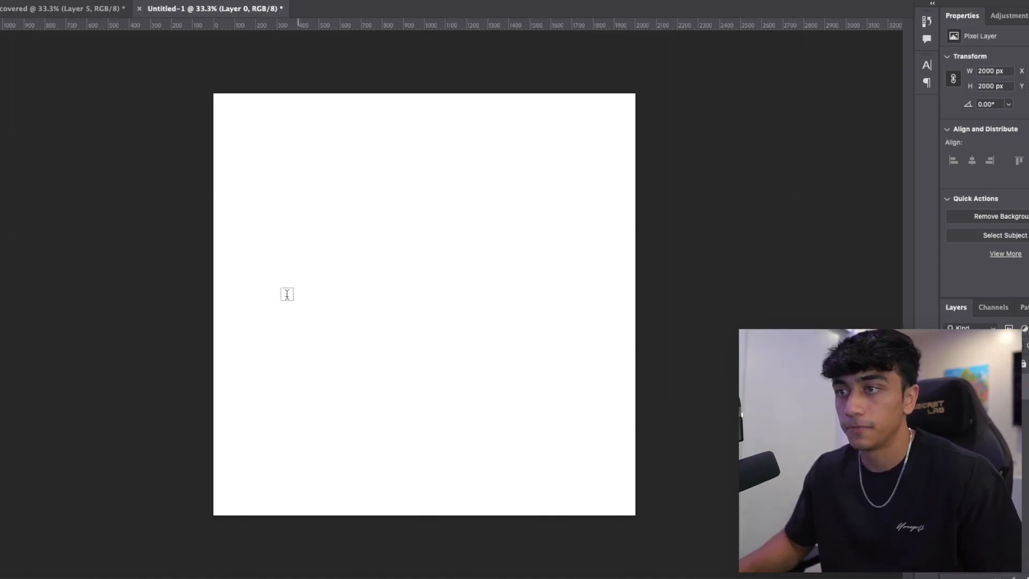
{"action": "left_click", "coordinate": [300, 275]}
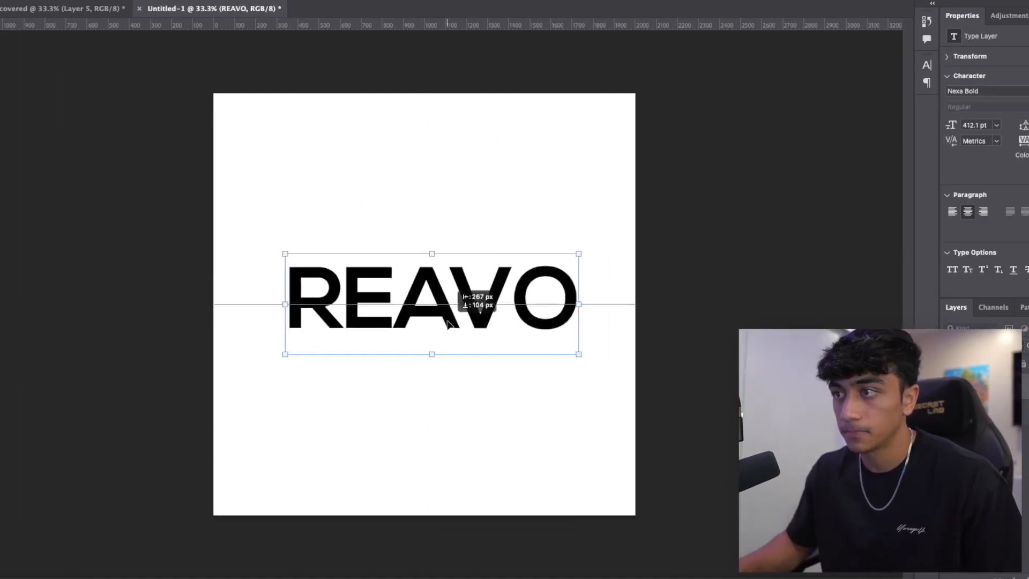
{"action": "left_click_drag", "start_coordinate": [562, 296], "coordinate": [562, 305]}
Crop the canvas closely around the REAVO text and re-centre the text within the smaller area
{"action": "key", "text": "c"}
{"action": "left_click_drag", "start_coordinate": [424, 515], "coordinate": [424, 350]}
{"action": "left_click_drag", "start_coordinate": [635, 303], "coordinate": [593, 302]}
{"action": "key", "text": "Return"}
{"action": "key", "text": "v"}
{"action": "left_click_drag", "start_coordinate": [382, 312], "coordinate": [397, 313]}
{"action": "key", "text": "Return"}
Hide the white background layer and export the REAVO logo as an image with a transparent background
{"action": "left_click", "coordinate": [951, 395]}
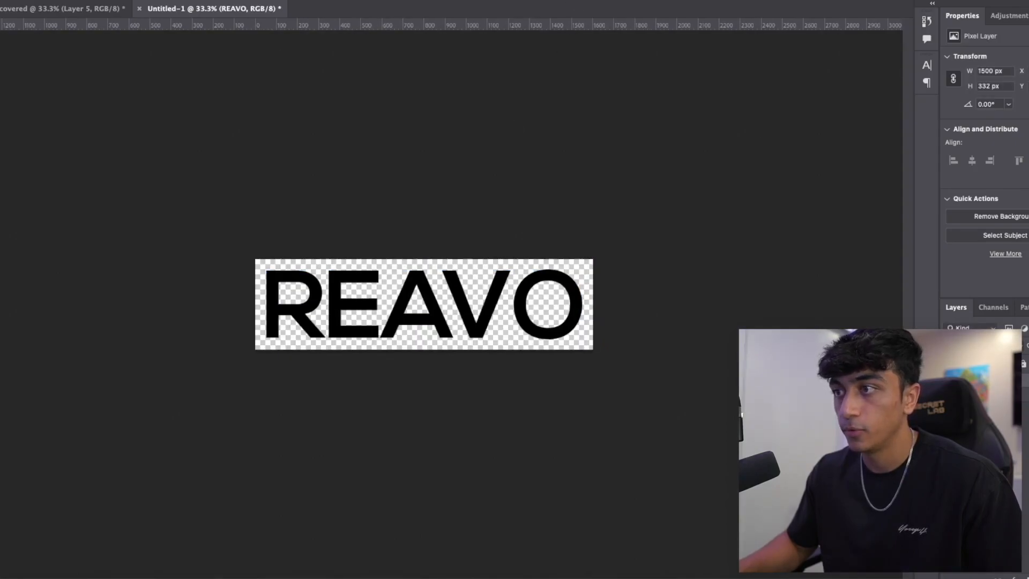
{"action": "left_click", "coordinate": [8, 0]}
{"action": "mouse_move", "coordinate": [40, 134]}
{"action": "left_click", "coordinate": [274, 134]}
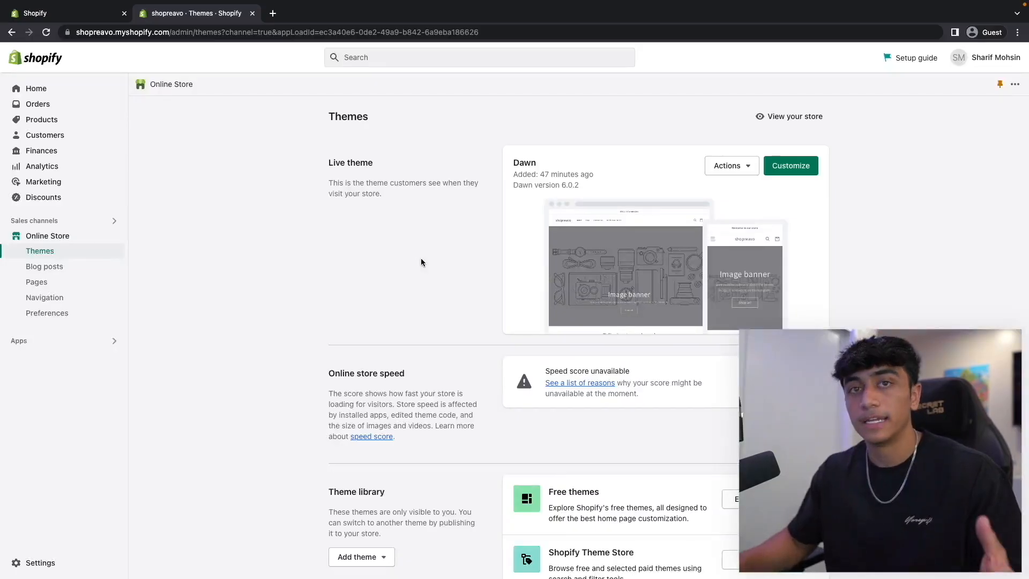
Open the live Dawn theme for customizing in Shopify and set the announcement bar text to "FREE Shipping Today Only"
{"action": "left_click", "coordinate": [799, 167]}
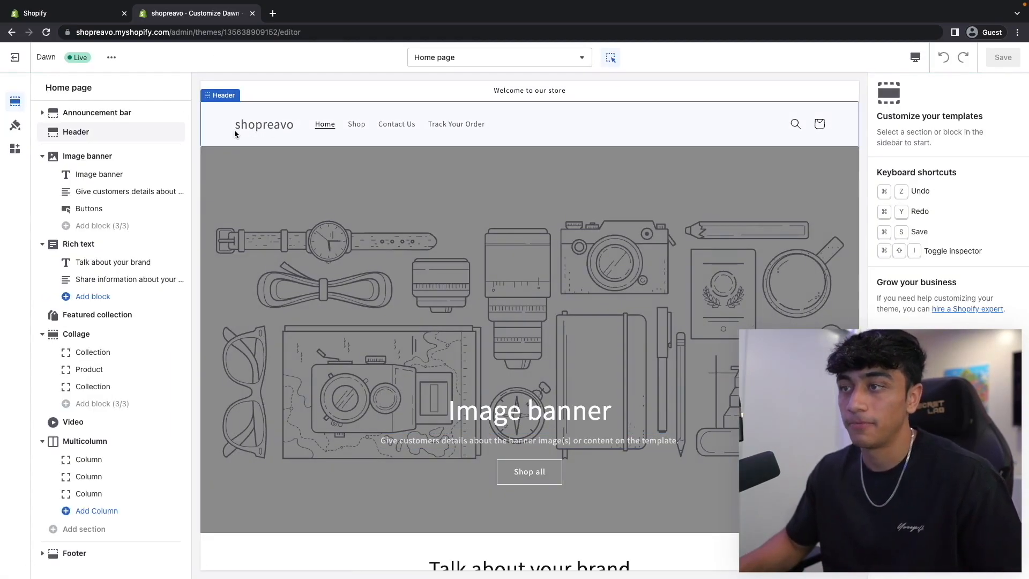
{"action": "left_click", "coordinate": [83, 116]}
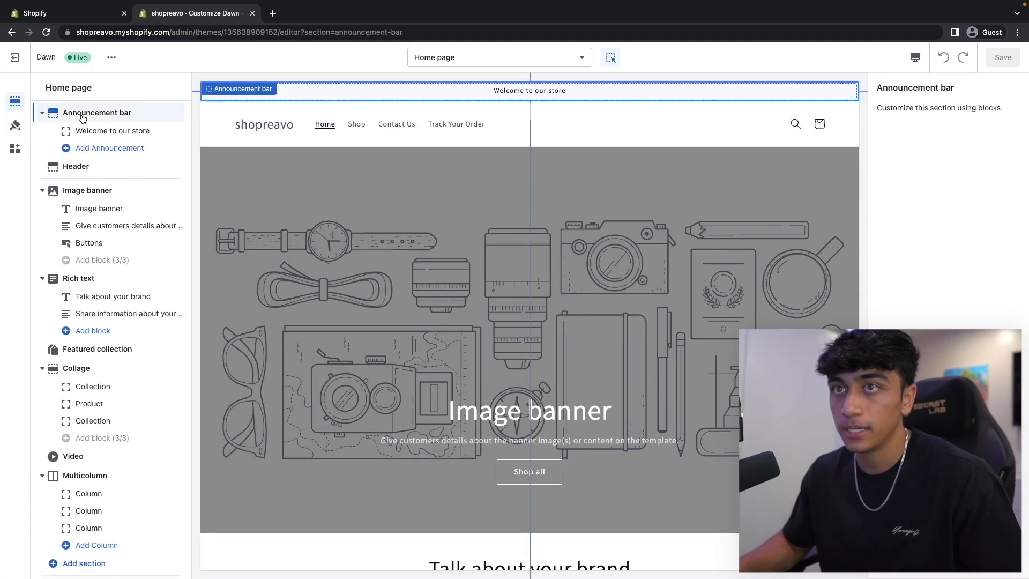
{"action": "left_click", "coordinate": [110, 131]}
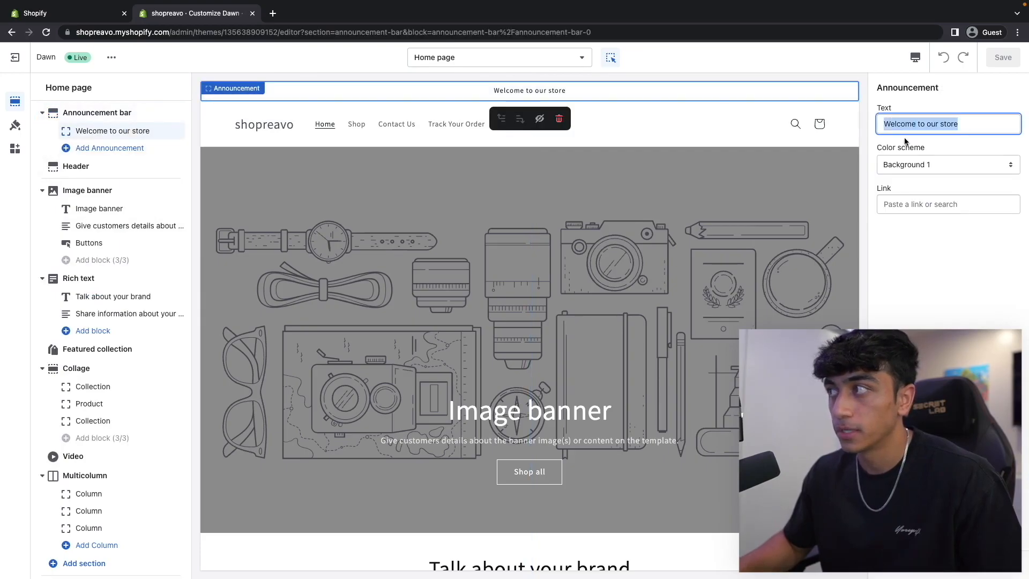
{"action": "type", "text": "FREE Shipping Today Only"}
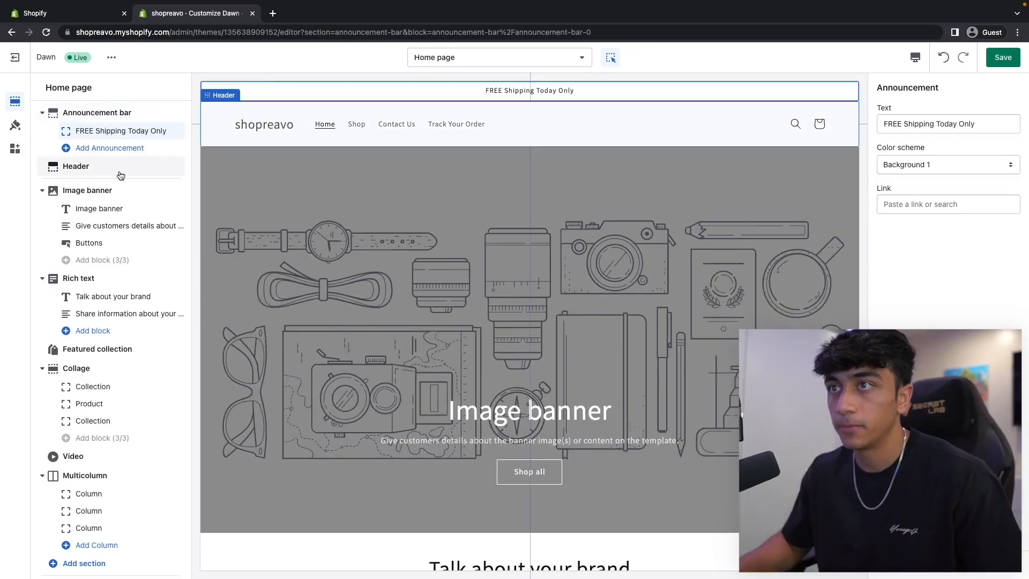
Add the exported REAVO logo as the header's logo image
{"action": "left_click", "coordinate": [120, 168]}
{"action": "left_click", "coordinate": [925, 230]}
{"action": "left_click", "coordinate": [925, 275]}
{"action": "left_click", "coordinate": [938, 177]}
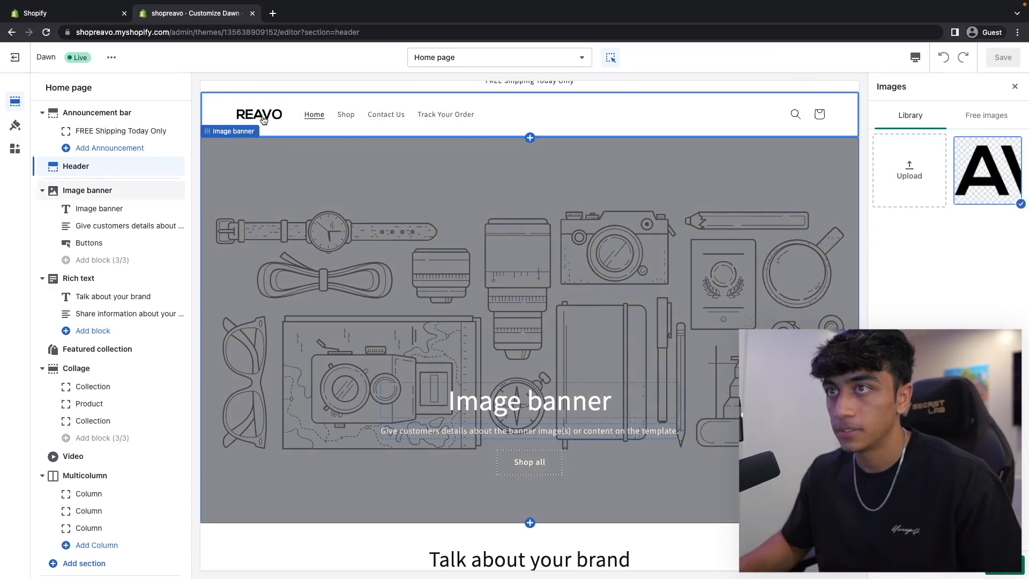
{"action": "left_click", "coordinate": [1004, 566]}
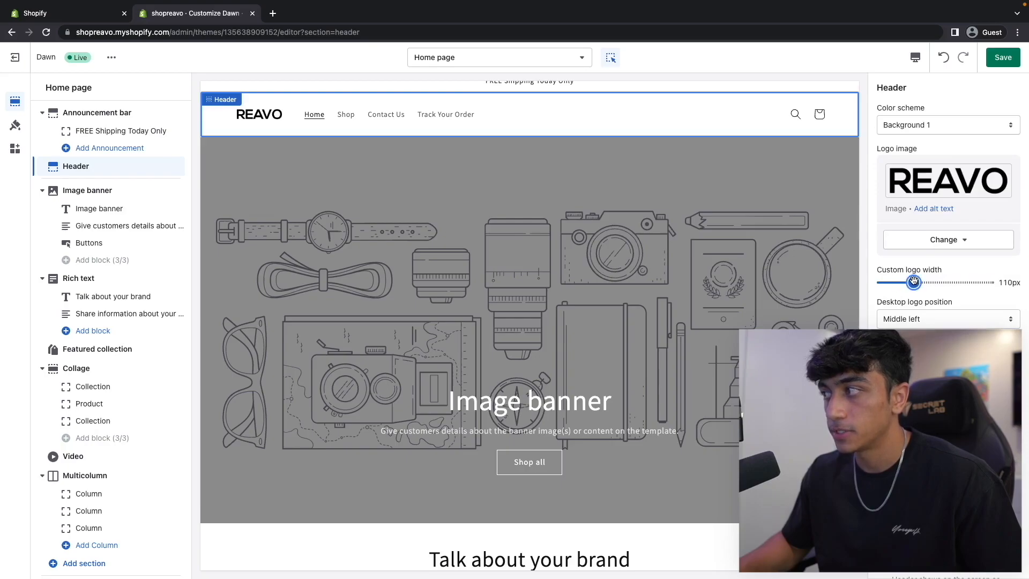
Set the header's custom logo width to 90px, checking the size in the mobile preview before returning to the desktop preview
{"action": "left_click_drag", "start_coordinate": [914, 282], "coordinate": [914, 282]}
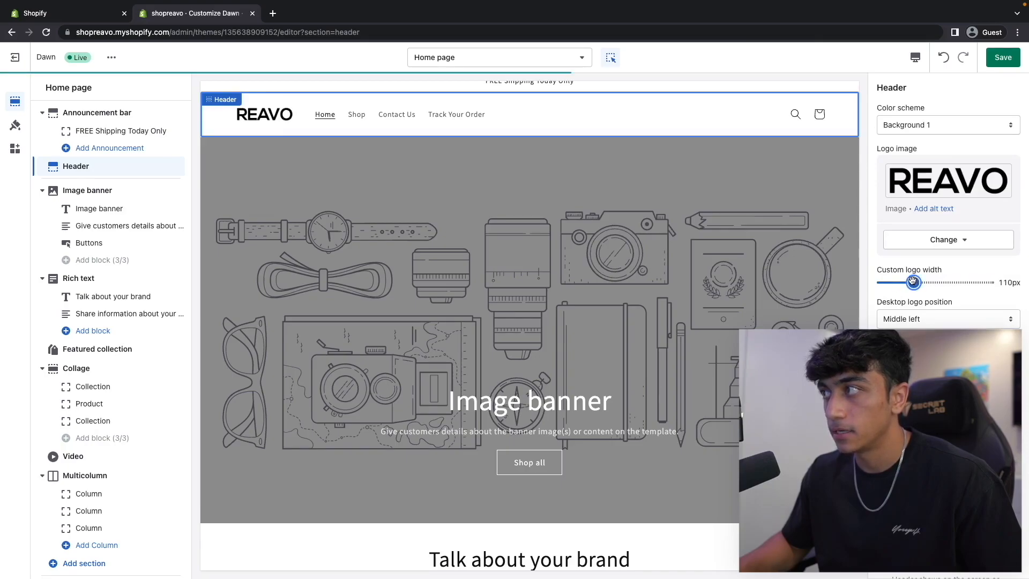
{"action": "left_click", "coordinate": [915, 58]}
{"action": "left_click", "coordinate": [931, 88]}
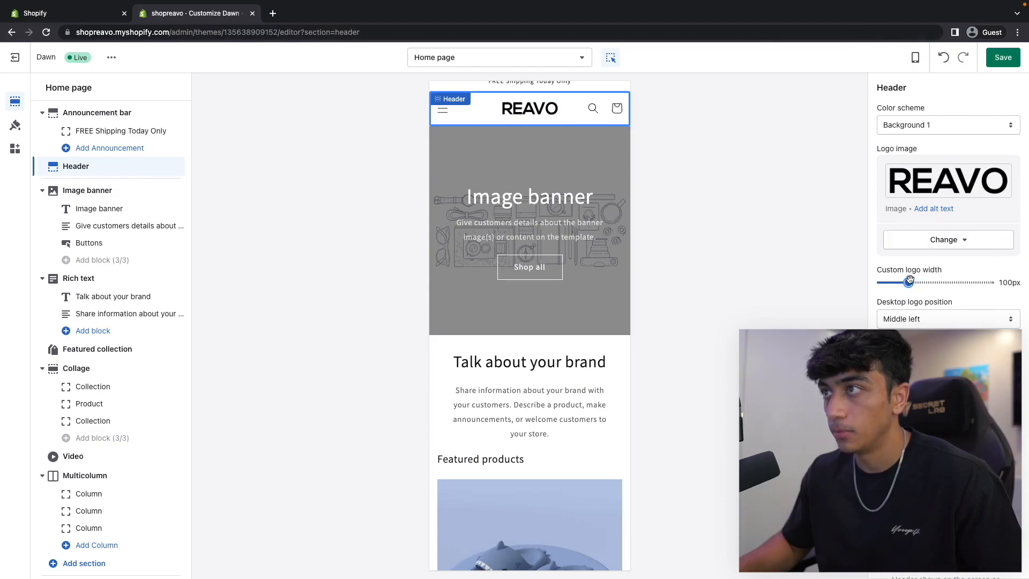
{"action": "left_click_drag", "start_coordinate": [910, 281], "coordinate": [903, 280]}
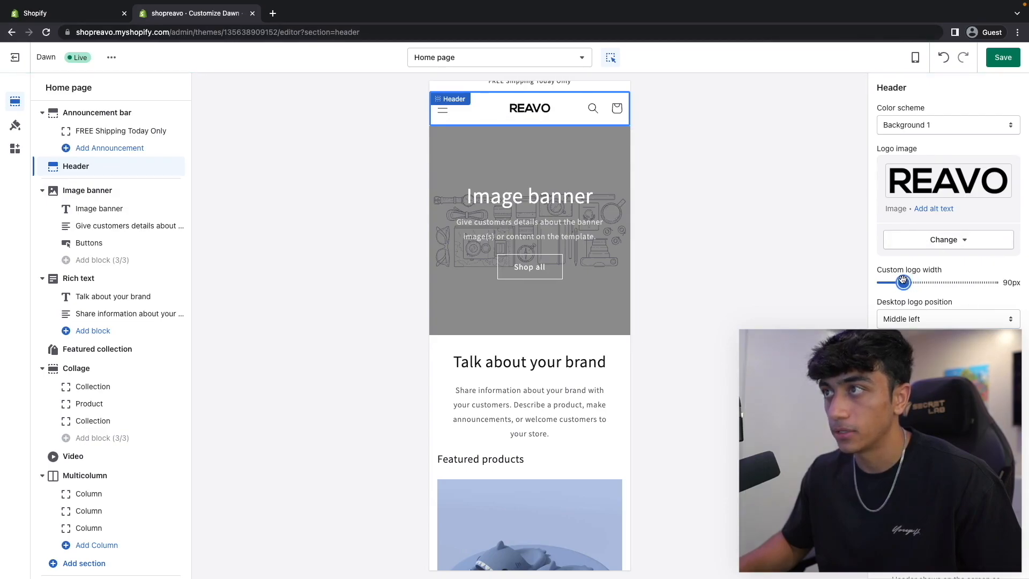
{"action": "left_click", "coordinate": [915, 58]}
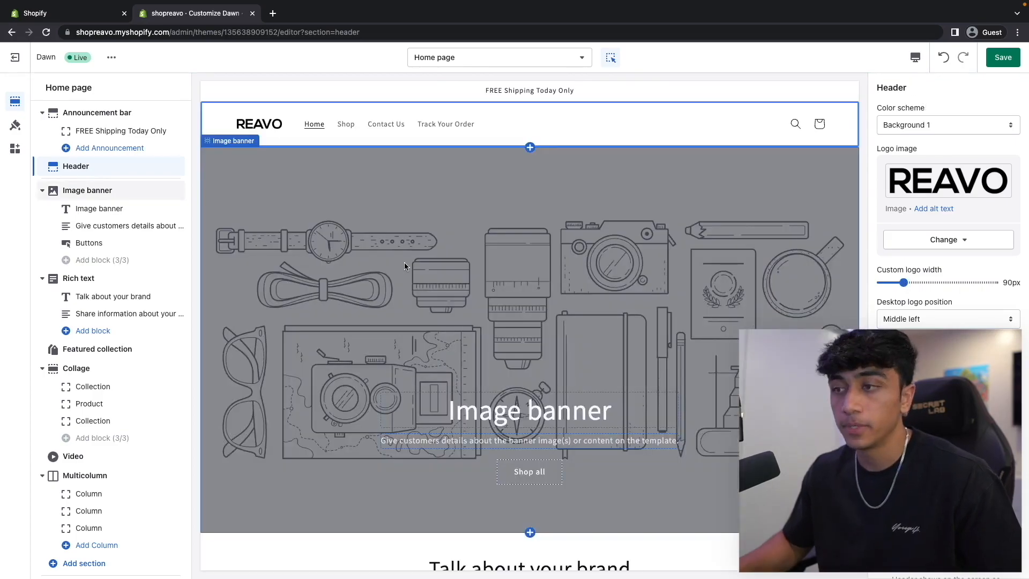
Select the Image banner section and review its settings and the image choices for its second image
{"action": "left_click", "coordinate": [462, 271]}
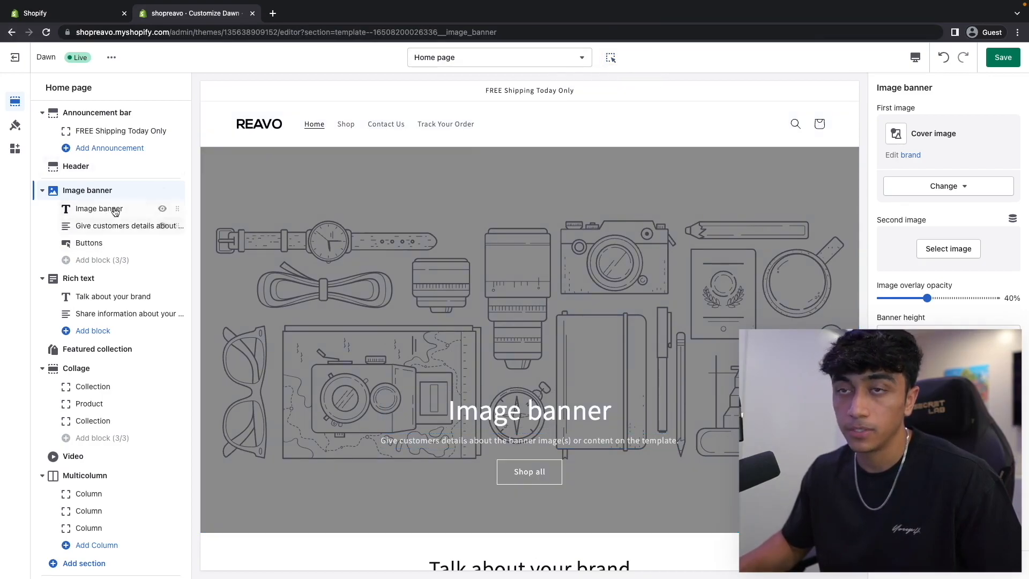
{"action": "left_click", "coordinate": [611, 57]}
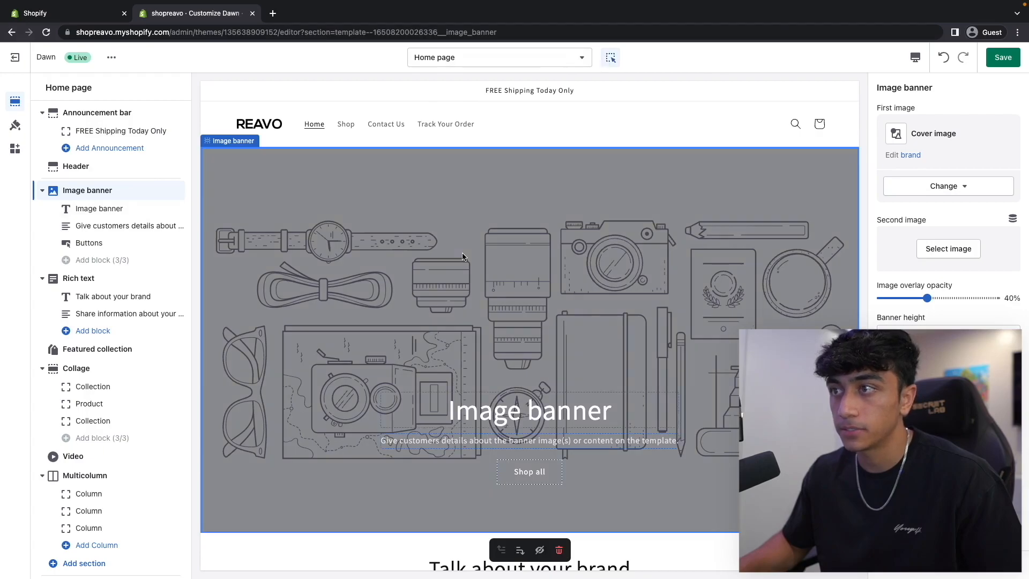
{"action": "scroll", "coordinate": [944, 242], "scroll_direction": "down", "scroll_amount": 3}
{"action": "left_click", "coordinate": [935, 113]}
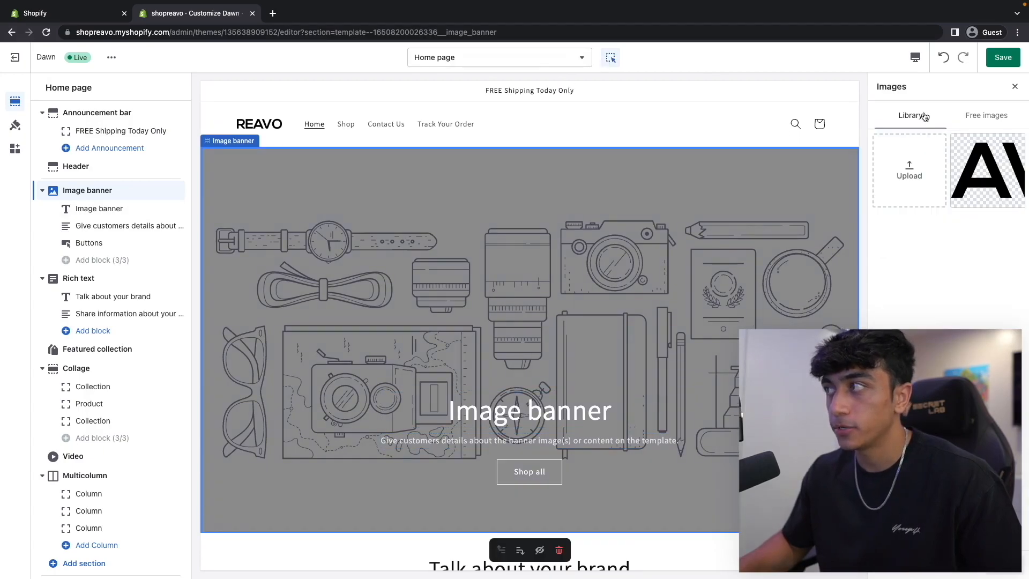
{"action": "left_click", "coordinate": [970, 117]}
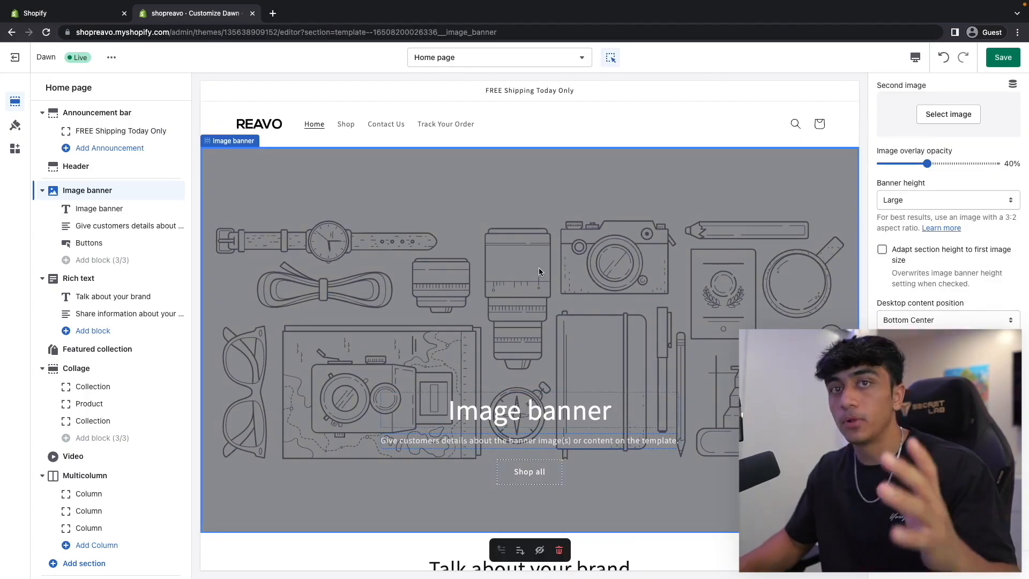
{"action": "scroll", "coordinate": [523, 317], "scroll_direction": "down", "scroll_amount": 3}
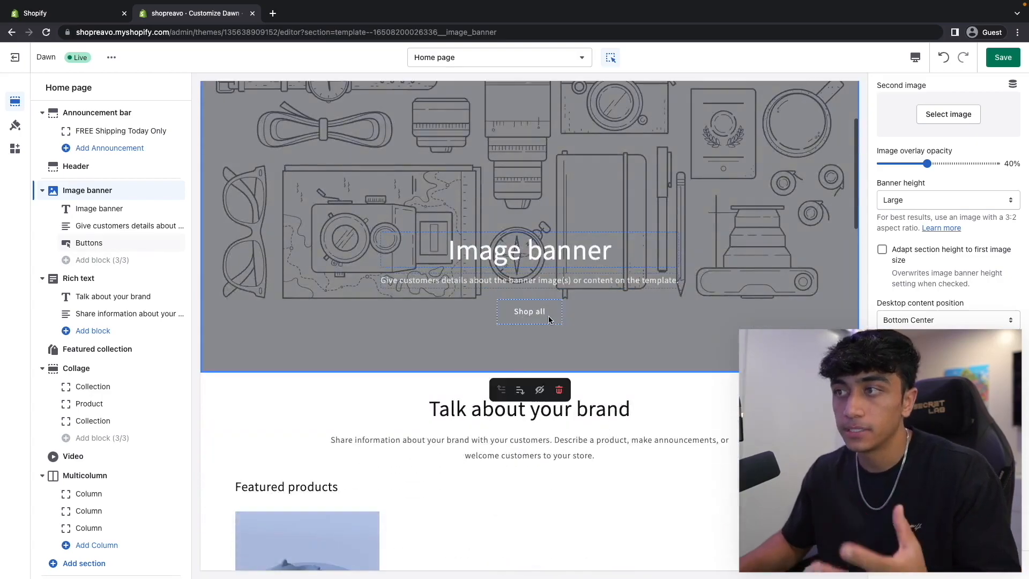
{"action": "scroll", "coordinate": [549, 319], "scroll_direction": "up", "scroll_amount": 2}
Set the banner's second image to the free stock photo of a hand wearing a watch and ring
{"action": "left_click", "coordinate": [948, 114]}
{"action": "left_click", "coordinate": [984, 117]}
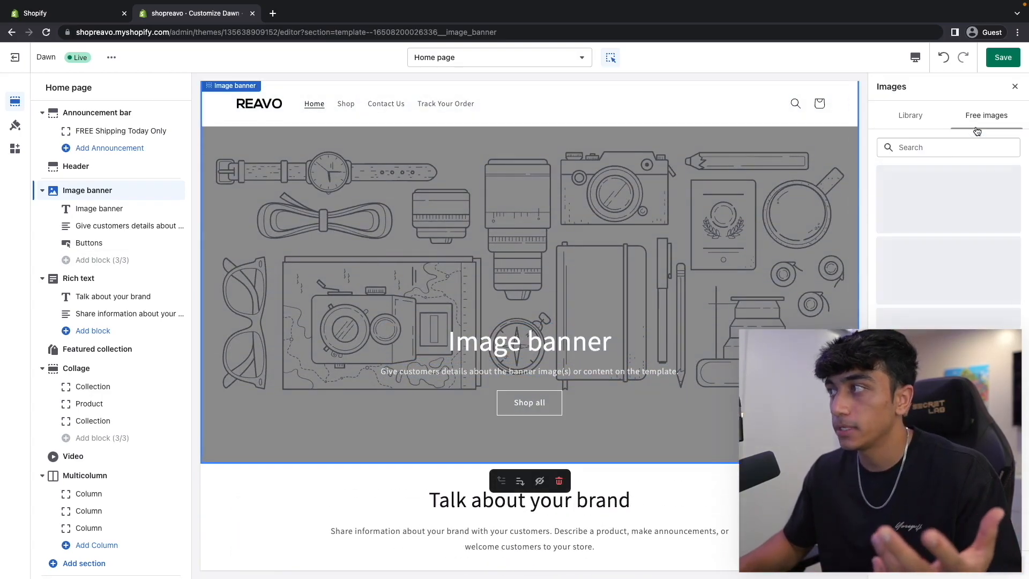
{"action": "left_click", "coordinate": [929, 148]}
{"action": "scroll", "coordinate": [948, 268], "scroll_direction": "down", "scroll_amount": 8}
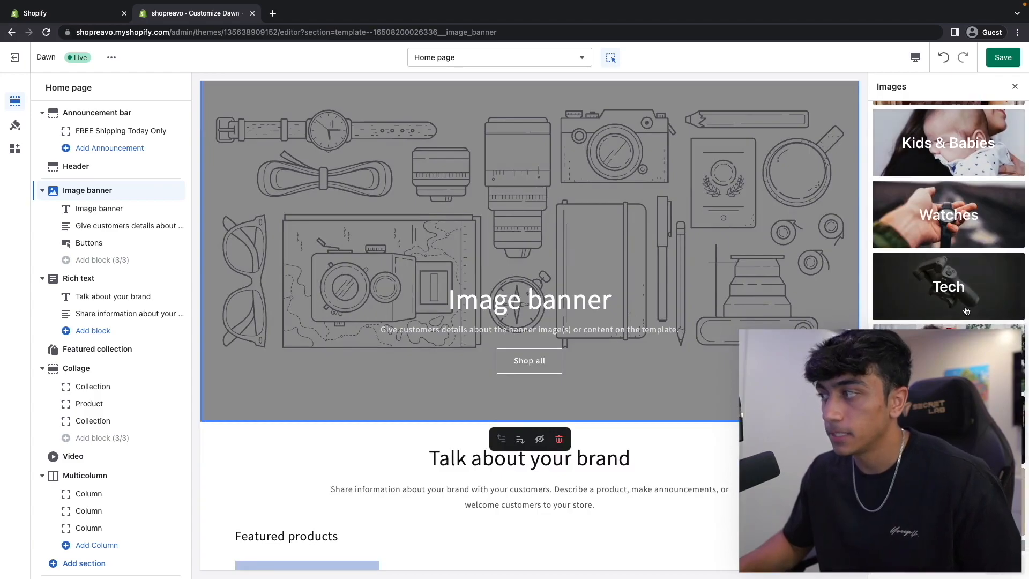
{"action": "scroll", "coordinate": [958, 241], "scroll_direction": "up", "scroll_amount": 2}
{"action": "left_click", "coordinate": [958, 241]}
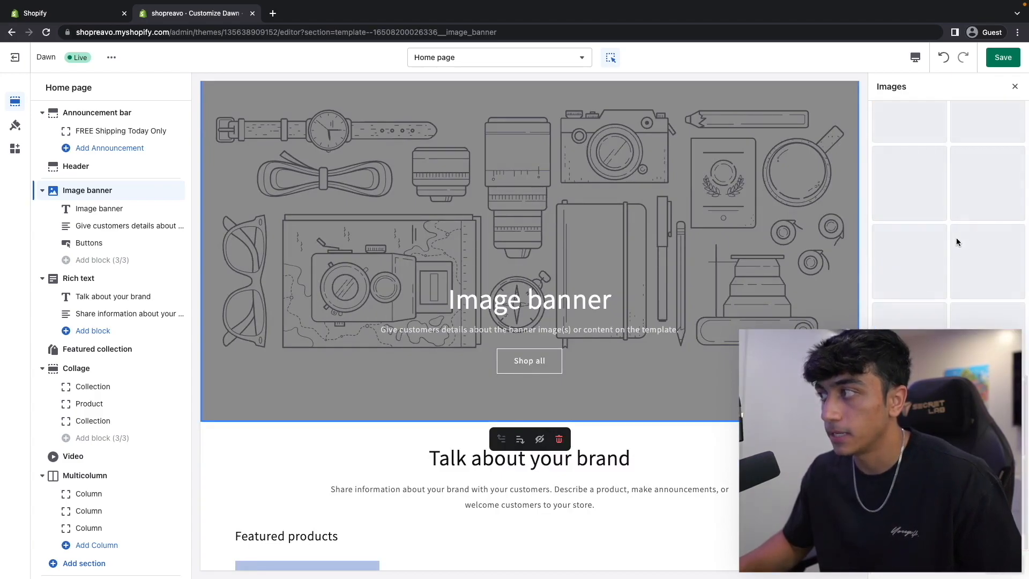
{"action": "left_click", "coordinate": [910, 308]}
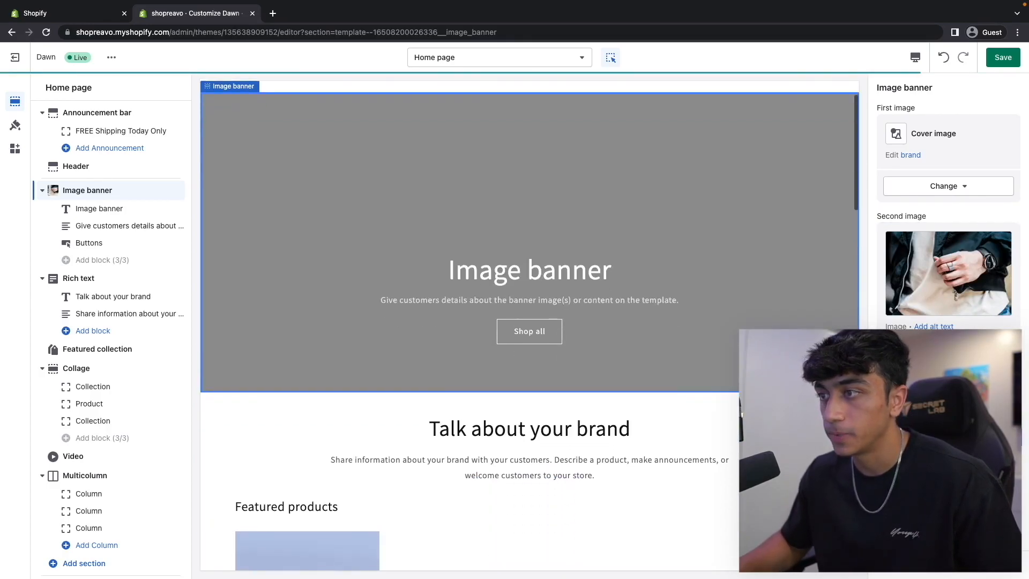
Change the image banner's heading to "Shop With Style", keeping the heading size Large
{"action": "scroll", "coordinate": [634, 268], "scroll_direction": "up", "scroll_amount": 2}
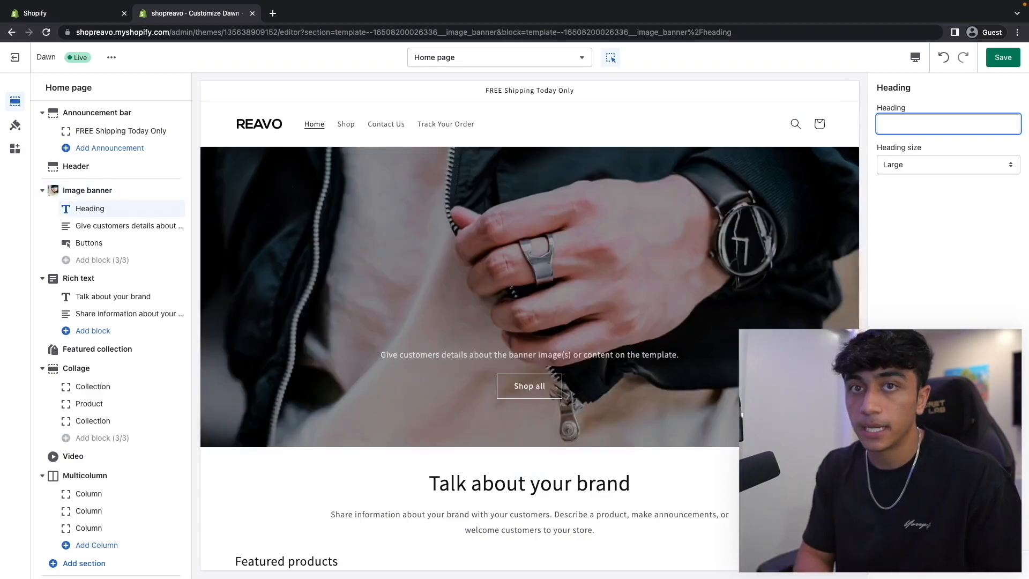
{"action": "type", "text": "Shop"}
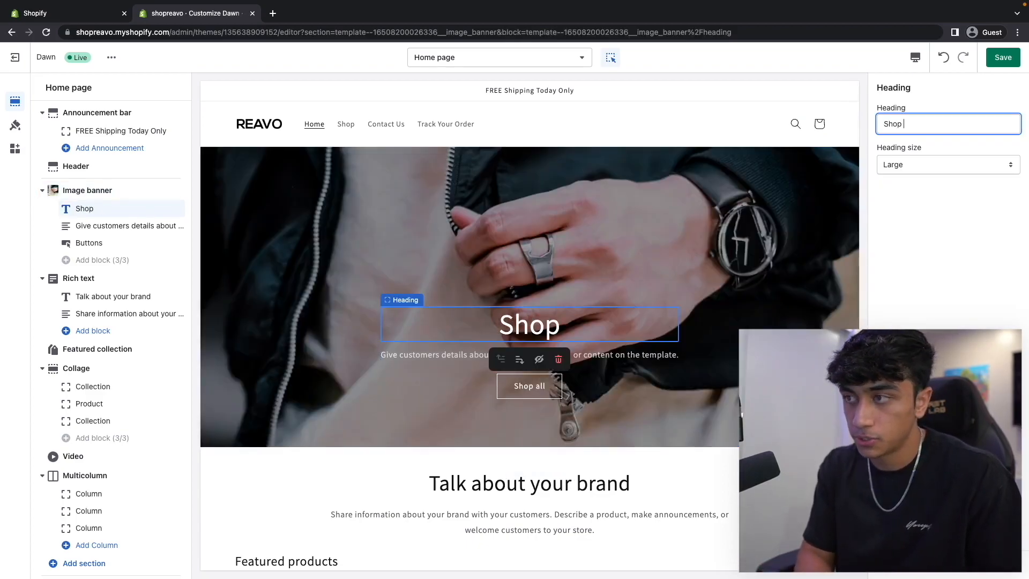
{"action": "type", "text": " With Style"}
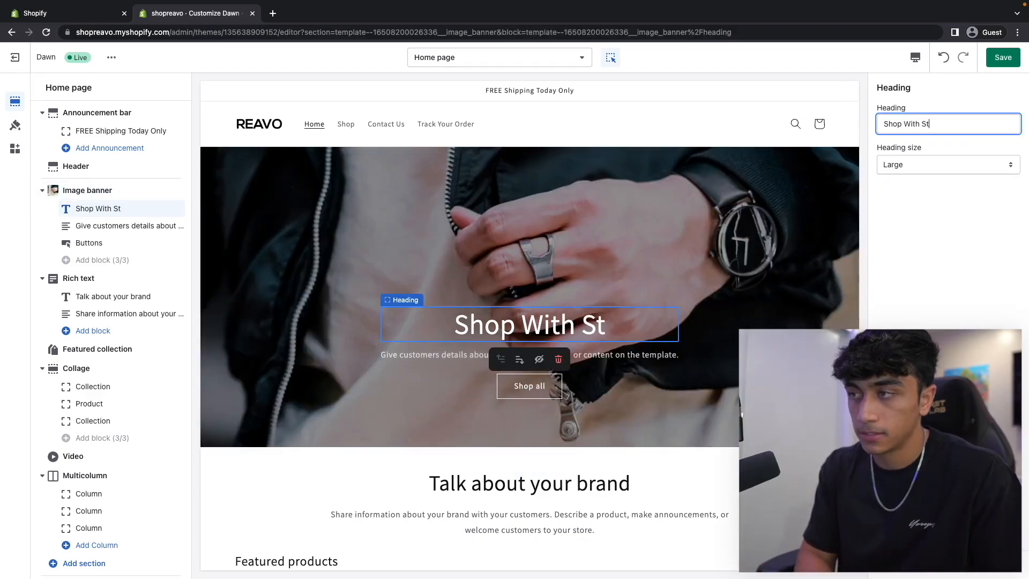
{"action": "left_click", "coordinate": [879, 165]}
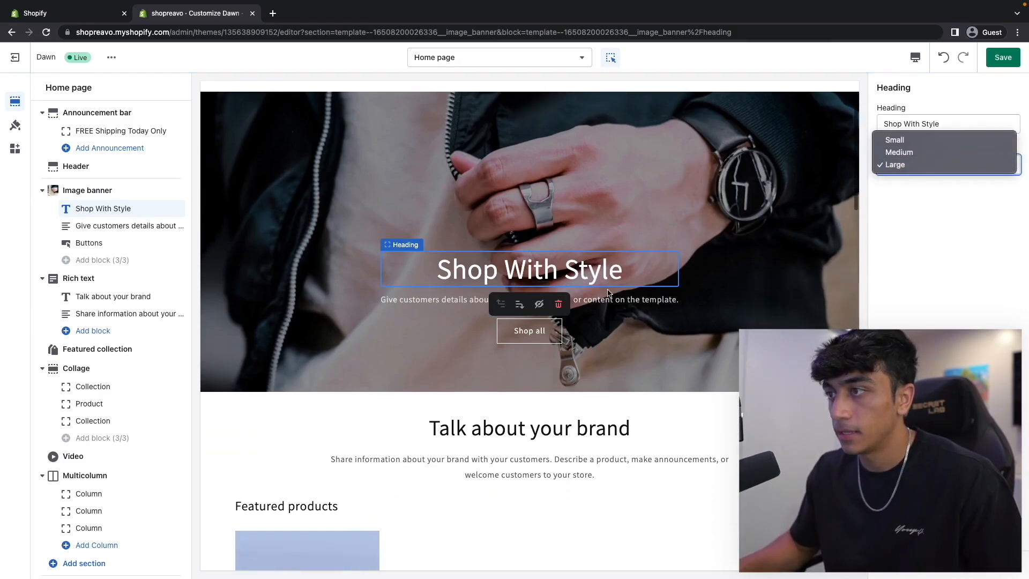
{"action": "left_click", "coordinate": [609, 291]}
Replace the banner's description with "#1 Shop For All Your Fashion Needs", keeping the Body text style
{"action": "left_click", "coordinate": [609, 299]}
{"action": "triple_click", "coordinate": [948, 124]}
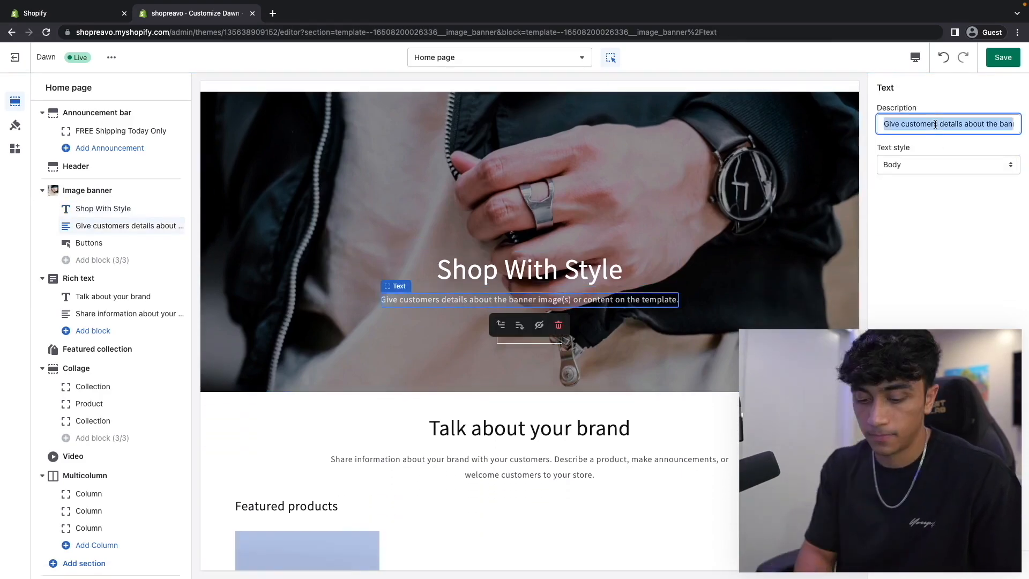
{"action": "type", "text": "#1 Shop For All Your Fashion Needs"}
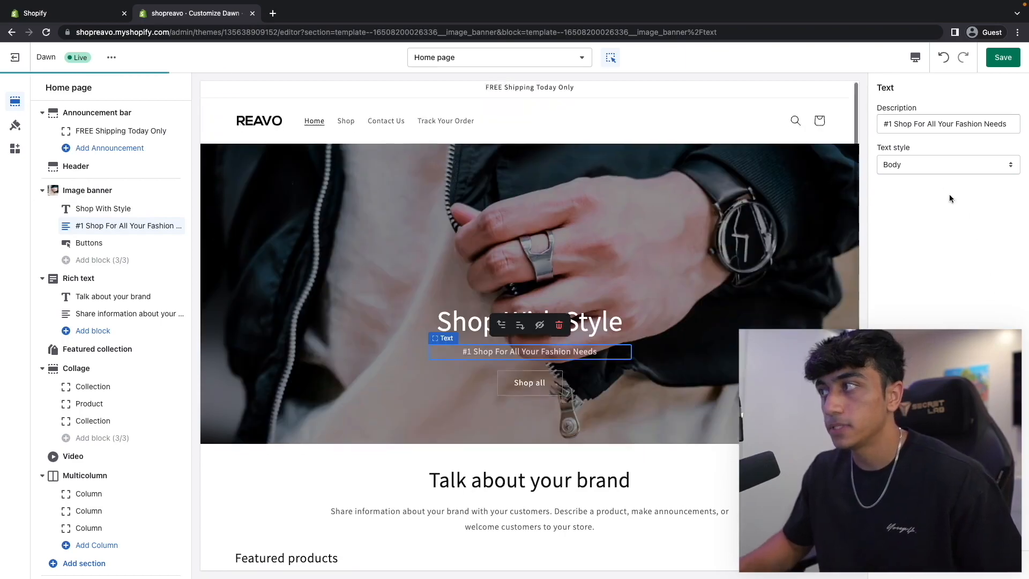
{"action": "left_click", "coordinate": [931, 167]}
{"action": "left_click", "coordinate": [928, 154]}
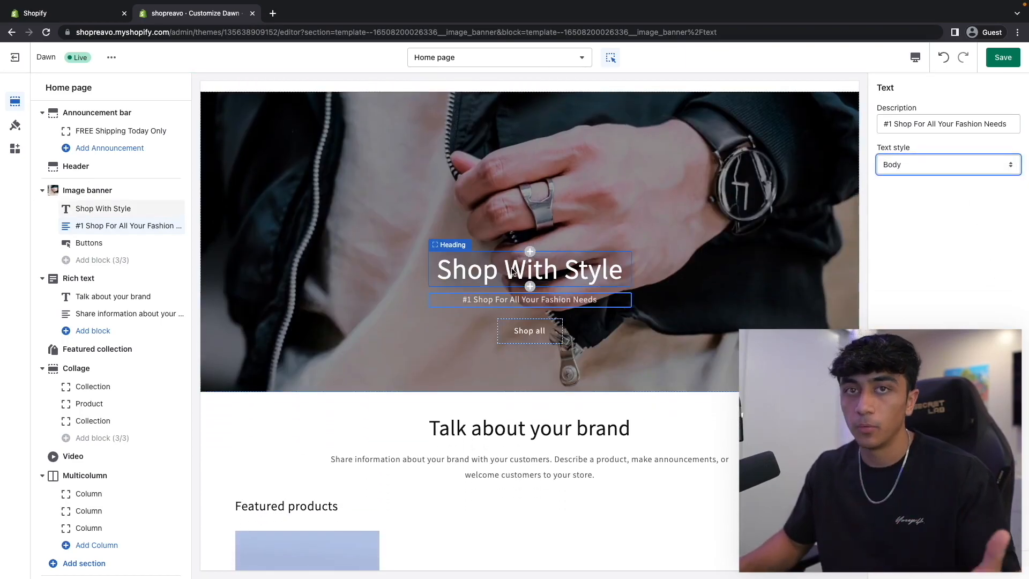
Change the heading of the Rich text section below the banner to "Over 1000+ Orders Shipped"
{"action": "scroll", "coordinate": [444, 284], "scroll_direction": "up", "scroll_amount": 2}
{"action": "scroll", "coordinate": [442, 289], "scroll_direction": "down", "scroll_amount": 4}
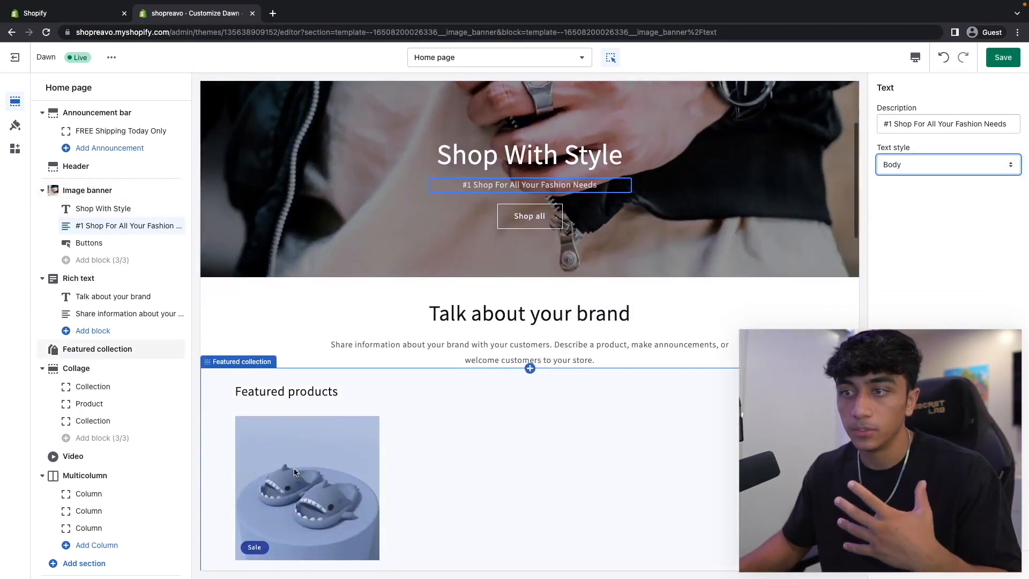
{"action": "scroll", "coordinate": [511, 313], "scroll_direction": "up", "scroll_amount": 3}
{"action": "scroll", "coordinate": [511, 313], "scroll_direction": "up", "scroll_amount": 1}
{"action": "left_click", "coordinate": [500, 412]}
{"action": "scroll", "coordinate": [475, 482], "scroll_direction": "down", "scroll_amount": 1}
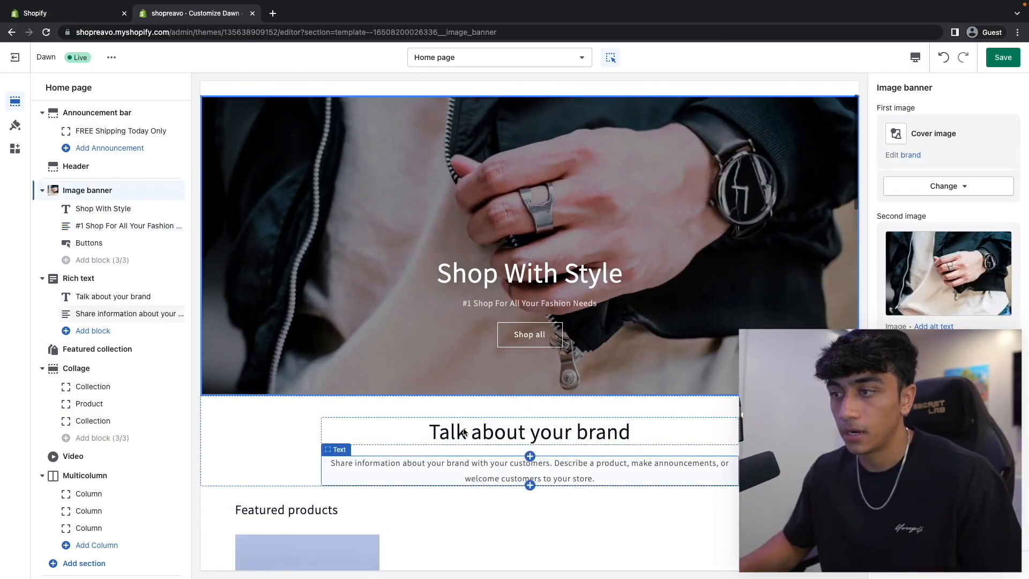
{"action": "left_click", "coordinate": [463, 433]}
{"action": "type", "text": "Over 100"}
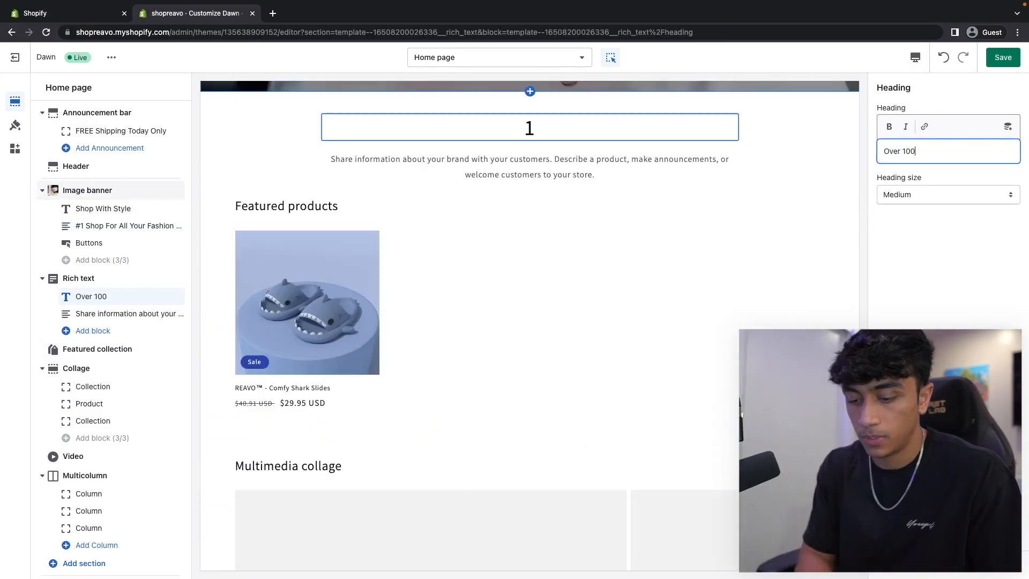
{"action": "type", "text": "0+ r"}
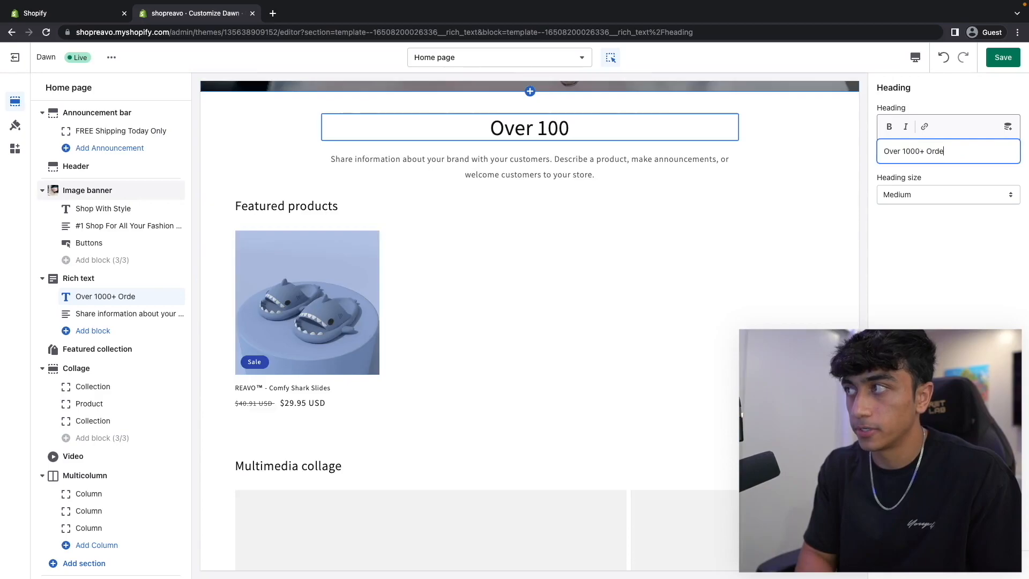
Replace the Rich text section's description with "We have been in the fashion industry since 2008 with over 800+ satisfied customers."
{"action": "left_click", "coordinate": [591, 175]}
{"action": "type", "text": "We have been in the"}
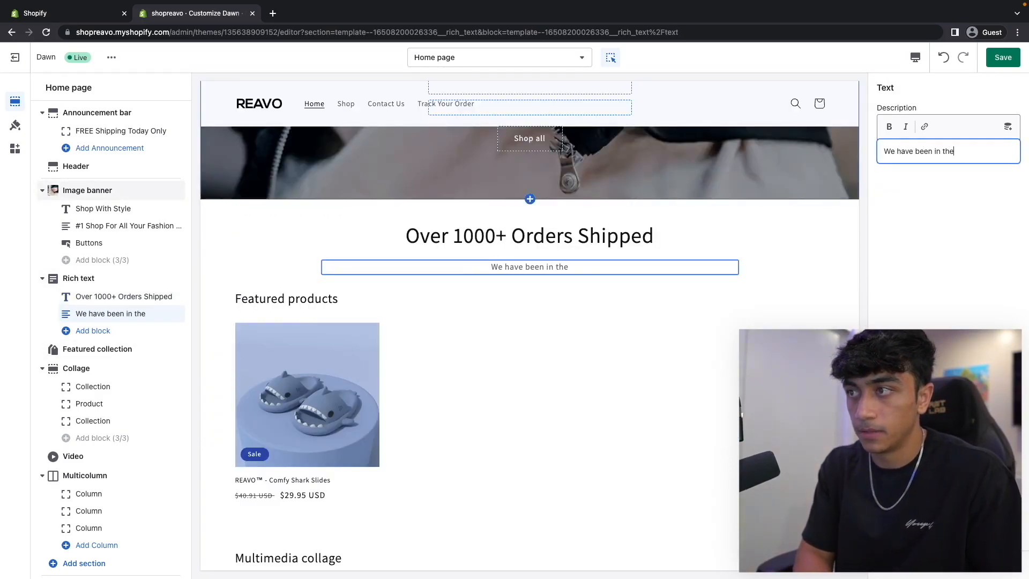
{"action": "type", "text": " fashion industry since 2008 with over 800+ satisfied customers."}
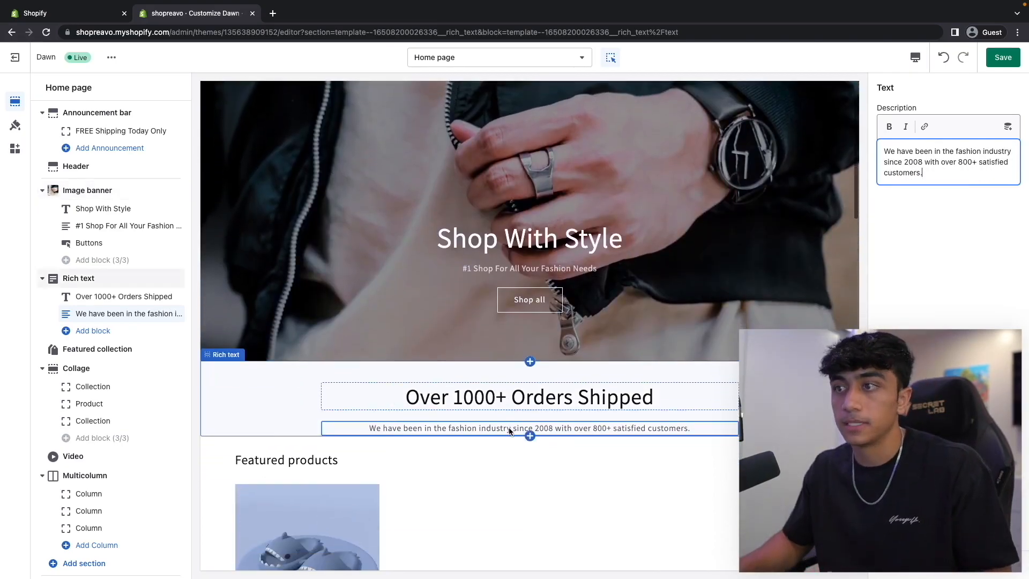
Hide the Collage and Video sections on the home page
{"action": "scroll", "coordinate": [510, 431], "scroll_direction": "down", "scroll_amount": 8}
{"action": "left_click", "coordinate": [394, 200]}
{"action": "left_click", "coordinate": [366, 264]}
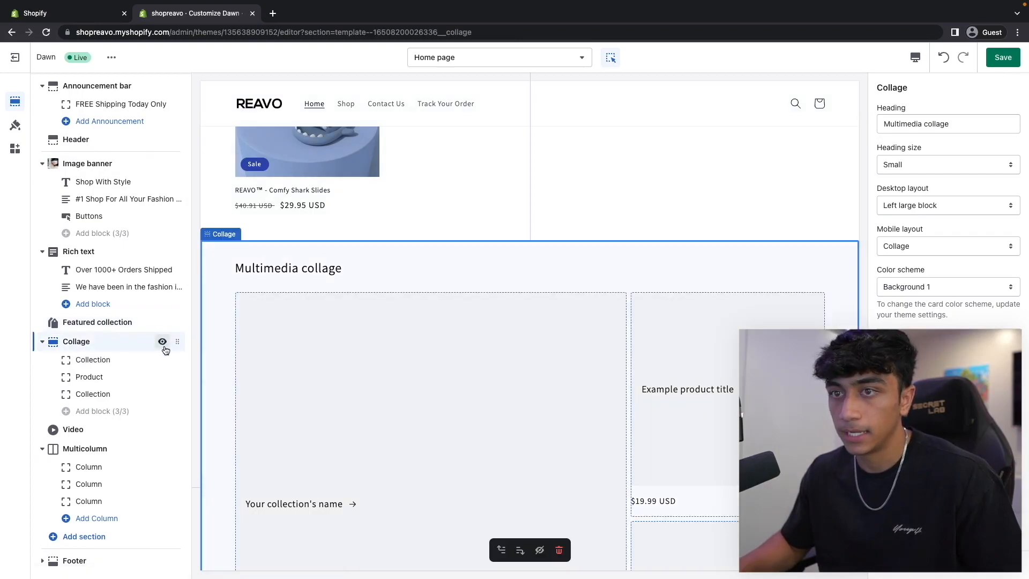
{"action": "left_click", "coordinate": [163, 342]}
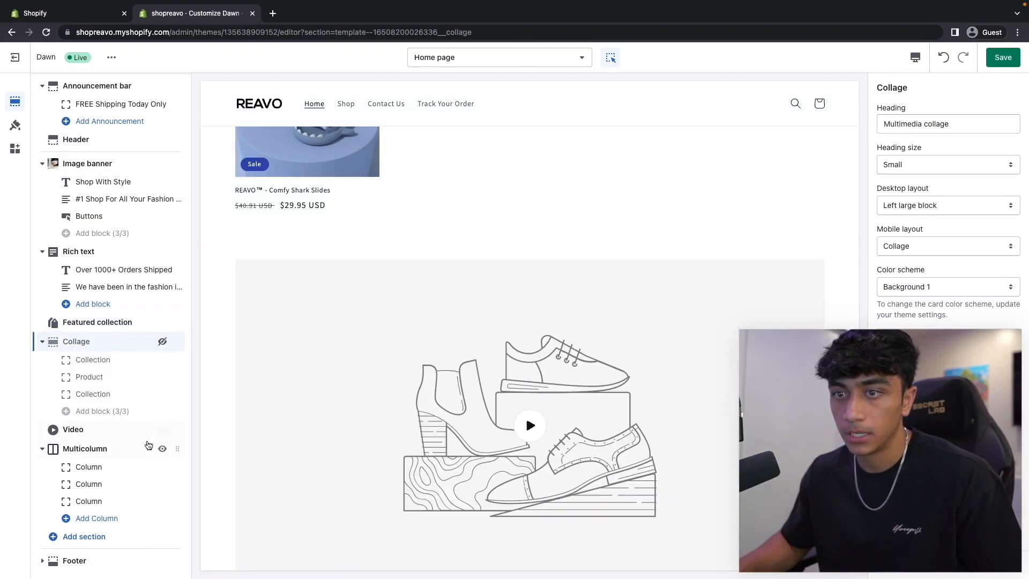
{"action": "left_click", "coordinate": [163, 429]}
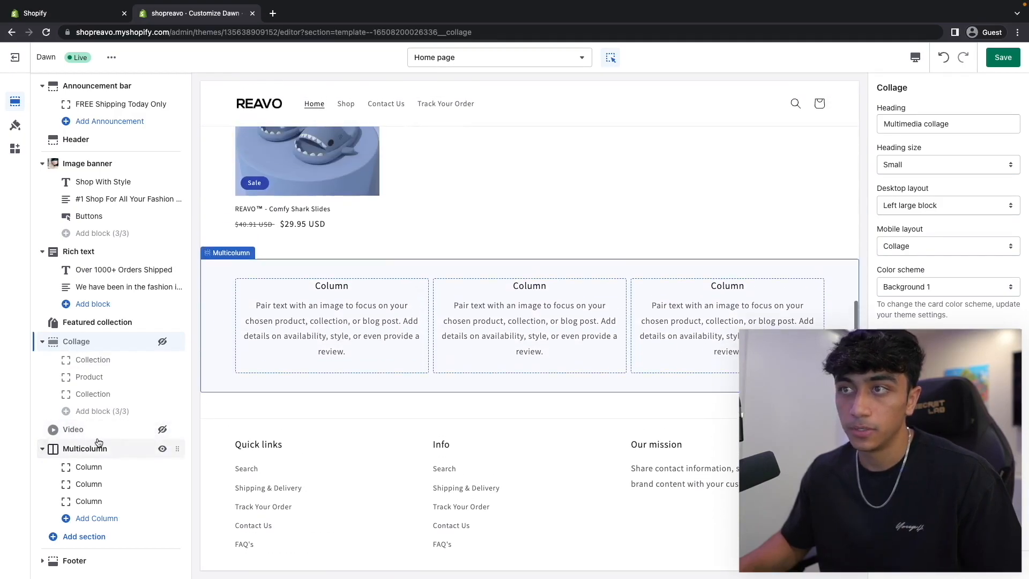
Replace the headings of the three Multicolumn columns with a different reviewer's first name each
{"action": "left_click", "coordinate": [333, 249]}
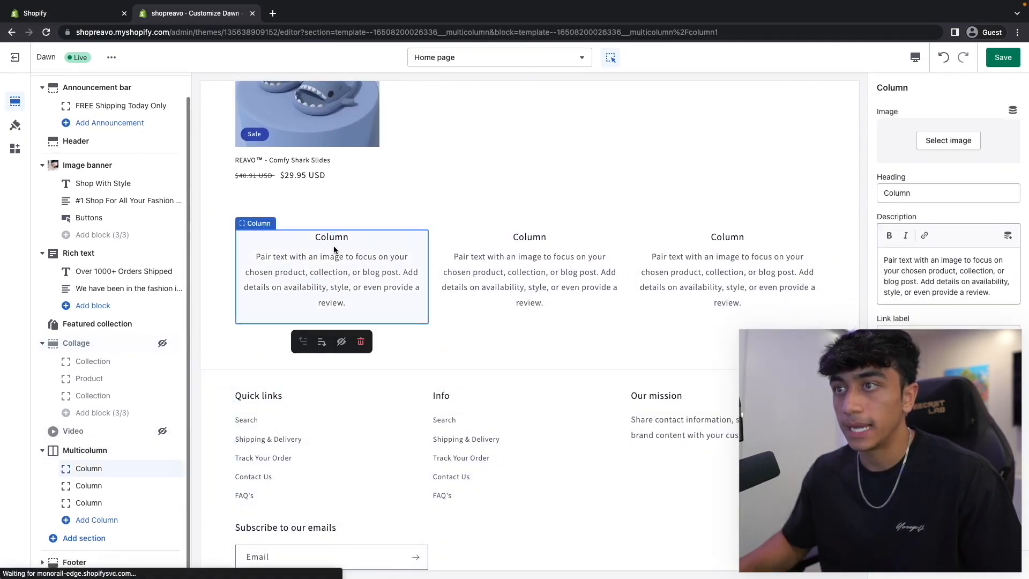
{"action": "left_click_drag", "start_coordinate": [936, 193], "coordinate": [839, 199]}
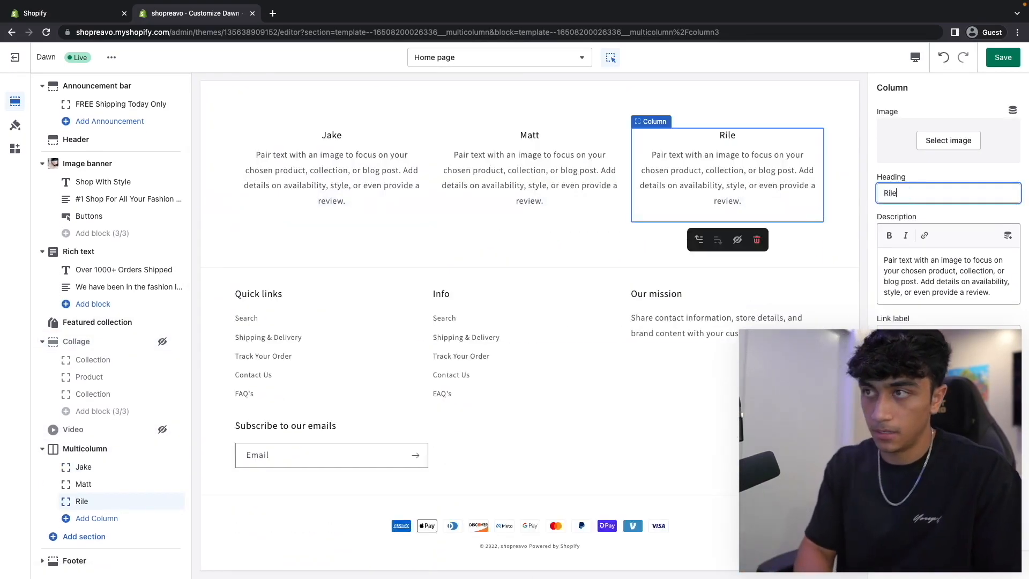
{"action": "type", "text": "y"}
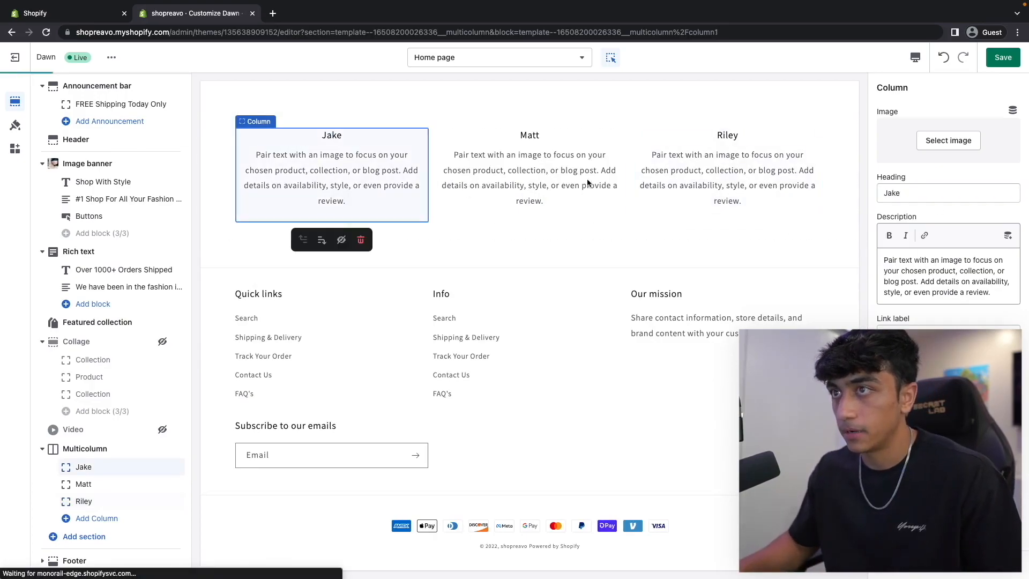
Replace the first column's description with the quoted review "I love this brand, been shopping here since 2019 and they never fail to satisfy."
{"action": "triple_click", "coordinate": [944, 281]}
{"action": "type", "text": "\"I love this brand, been shippi"}
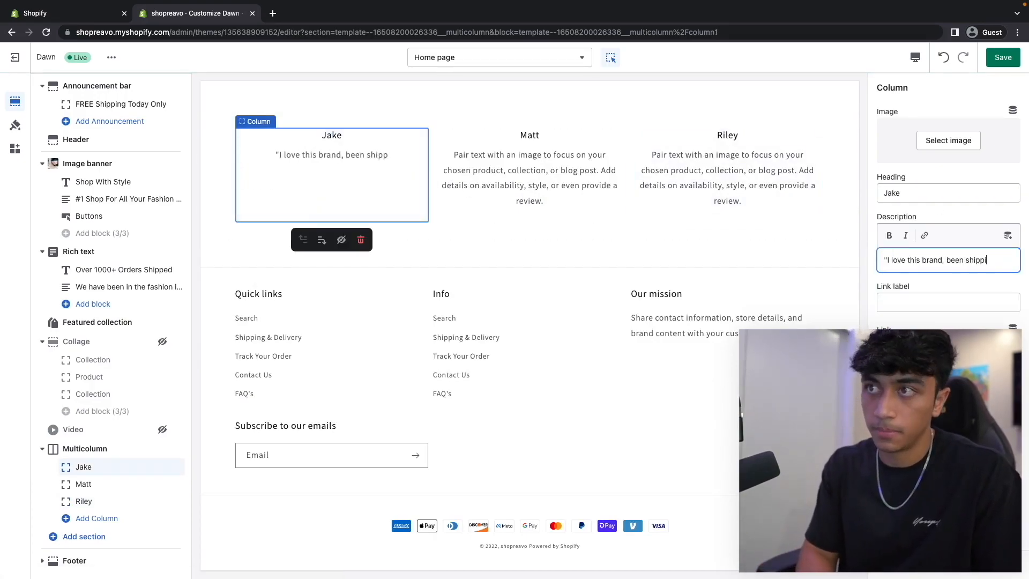
{"action": "key", "text": "BackSpace"}
{"action": "key", "text": "BackSpace"}
{"action": "key", "text": "BackSpace"}
{"action": "type", "text": "opping here since 2019 and they never fail to satisfy."}
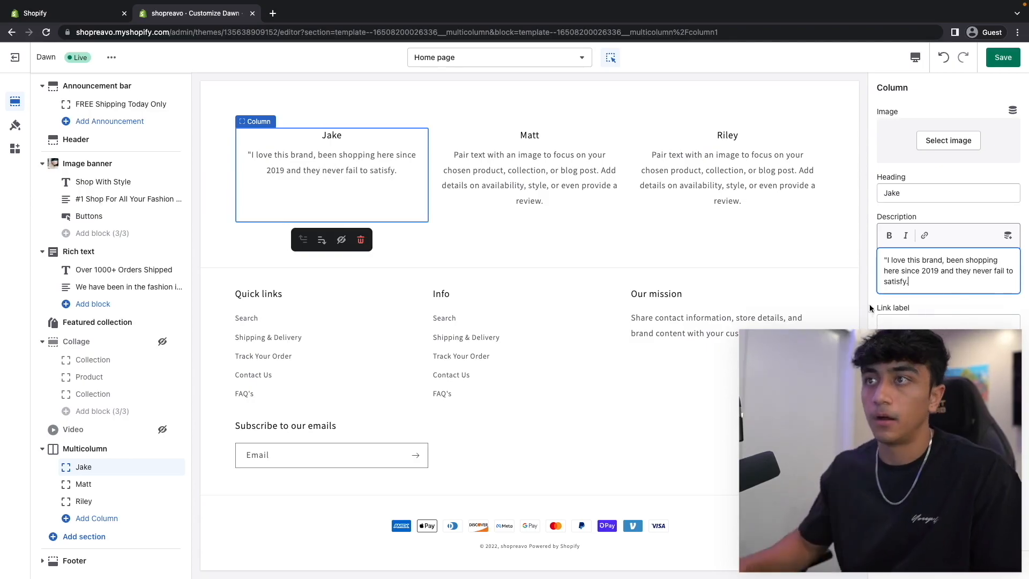
Enclose the placeholder descriptions of the second and third columns in quotation marks
{"action": "left_click", "coordinate": [529, 177]}
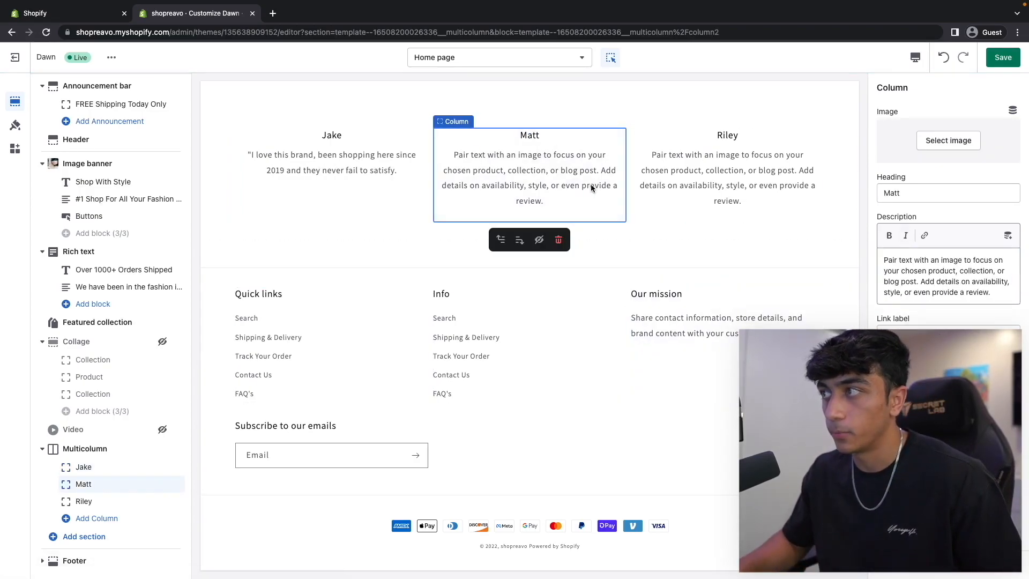
{"action": "scroll", "coordinate": [498, 249], "scroll_direction": "up", "scroll_amount": 1}
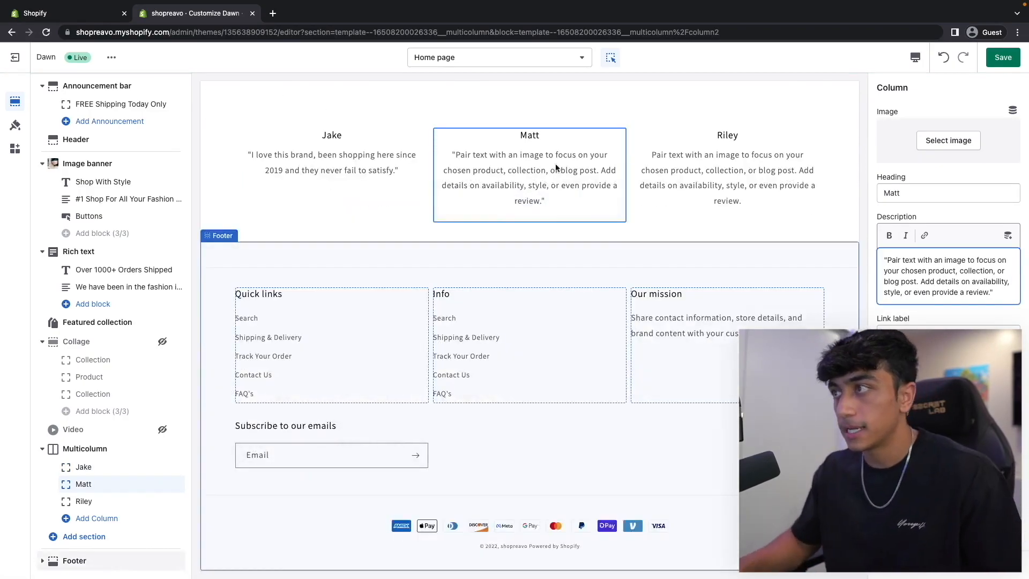
{"action": "left_click", "coordinate": [714, 177]}
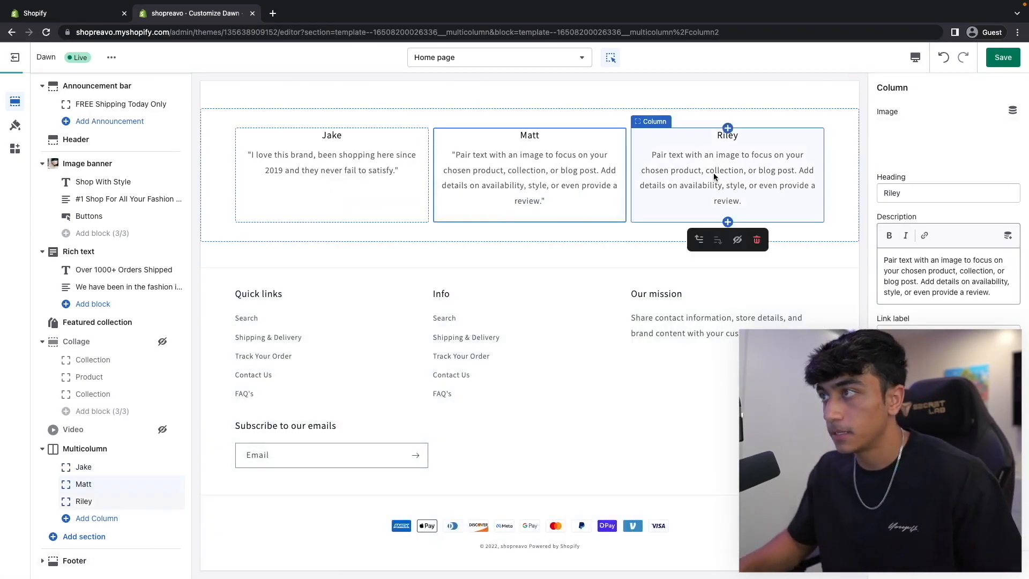
{"action": "left_click", "coordinate": [884, 259]}
{"action": "type", "text": "\""}
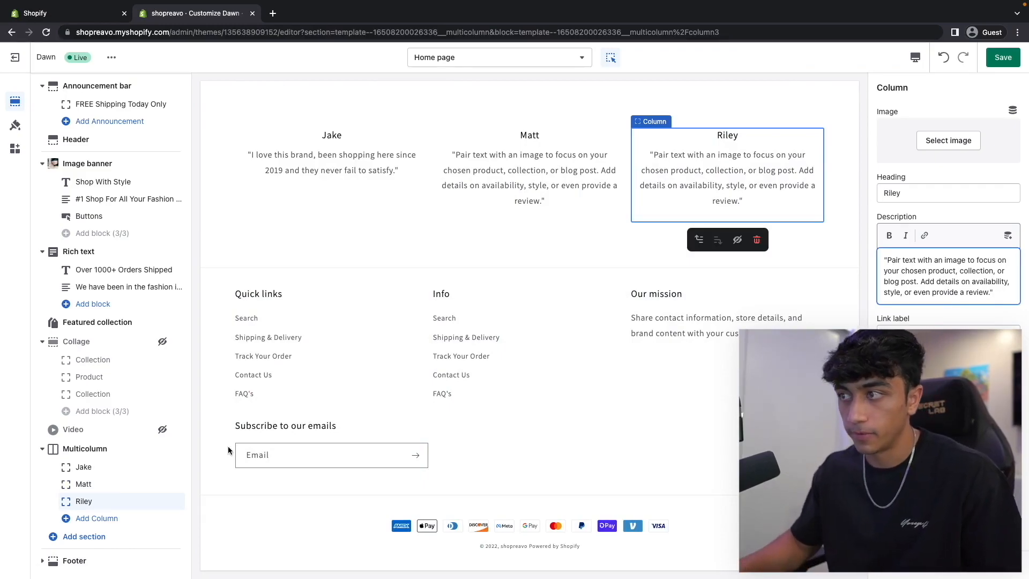
Change the menu of the footer's Info column to Policies
{"action": "scroll", "coordinate": [321, 348], "scroll_direction": "up", "scroll_amount": 1}
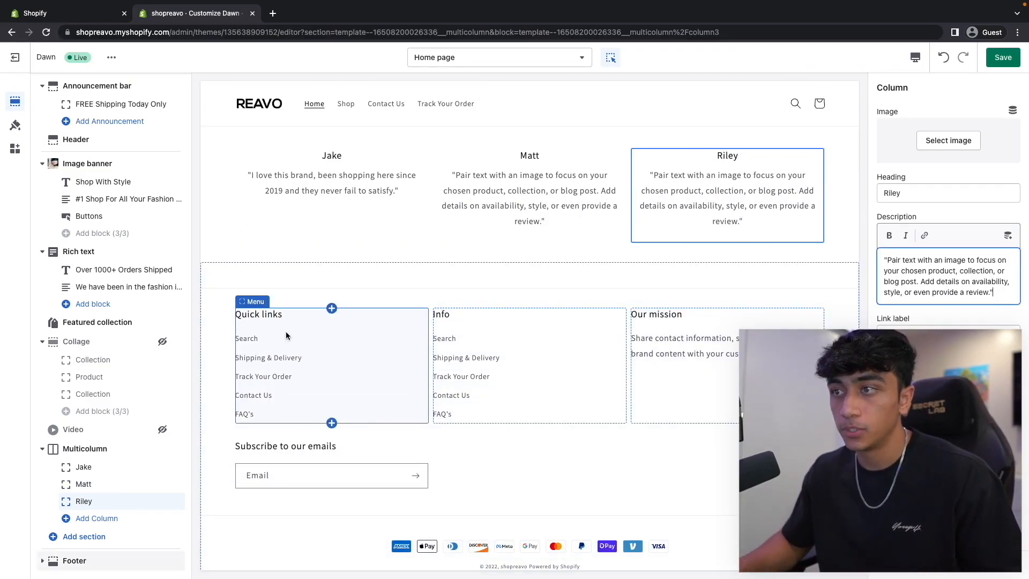
{"action": "left_click", "coordinate": [462, 332]}
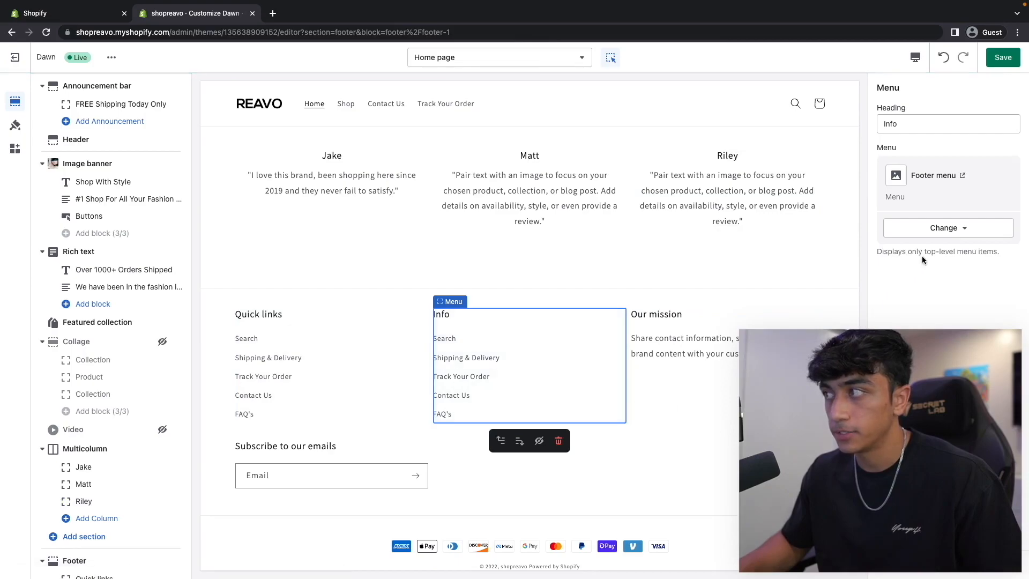
{"action": "left_click", "coordinate": [944, 228]}
{"action": "left_click", "coordinate": [953, 263]}
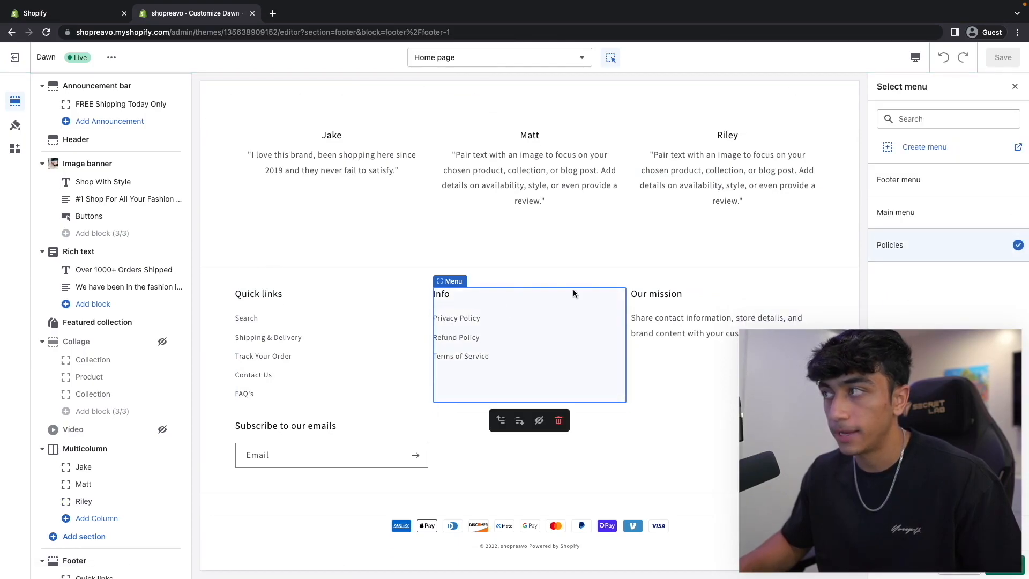
{"action": "left_click", "coordinate": [1005, 565]}
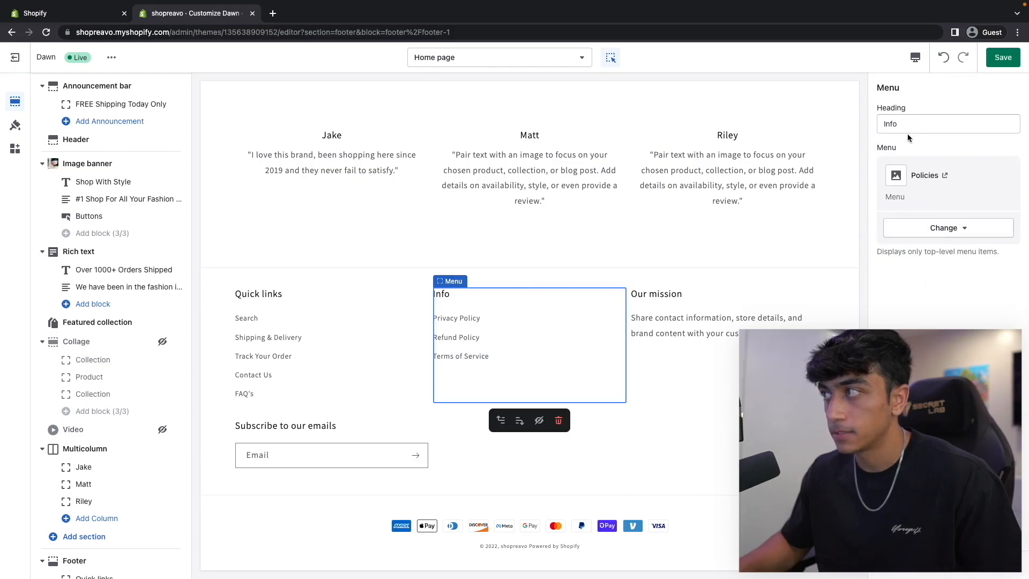
Change the heading of the footer's Info column to "Policies"
{"action": "left_click_drag", "start_coordinate": [907, 127], "coordinate": [858, 130]}
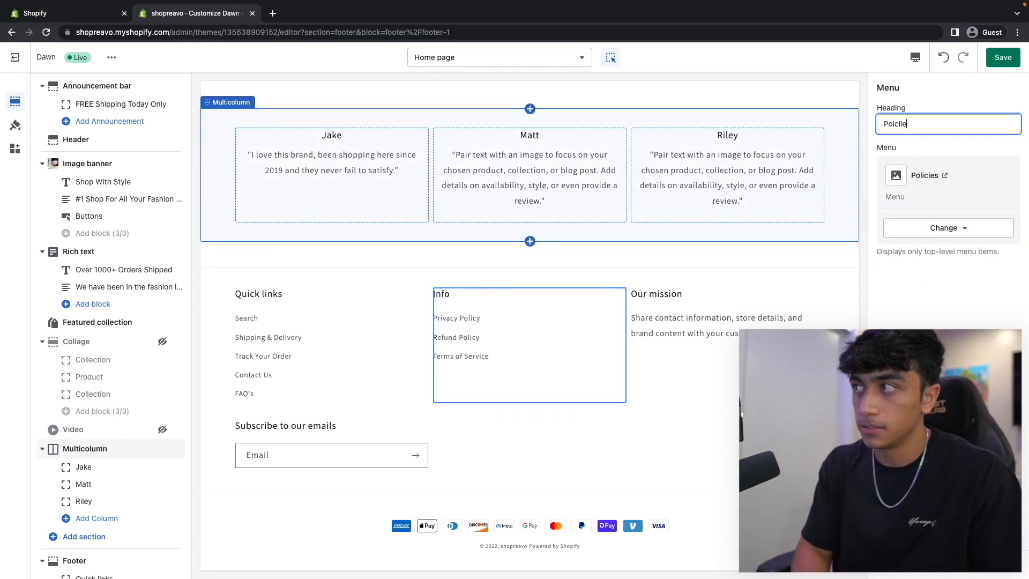
{"action": "key", "text": "BackSpace"}
{"action": "type", "text": "icie"}
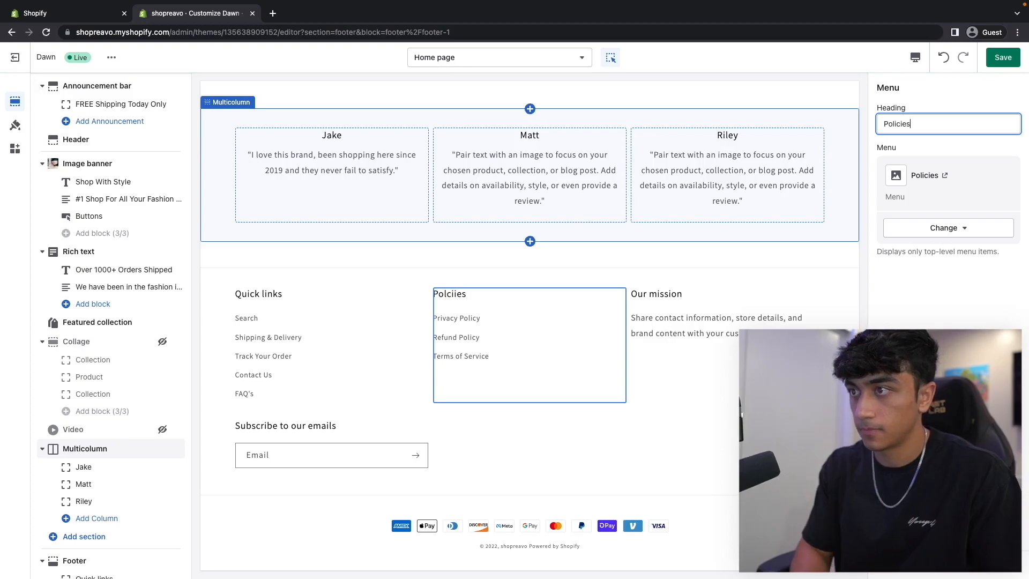
{"action": "type", "text": "s"}
Replace the footer's Our mission subtext with "We have been in the fashion industry since 2008 with over 800+ satisfied customers."
{"action": "left_click", "coordinate": [657, 298]}
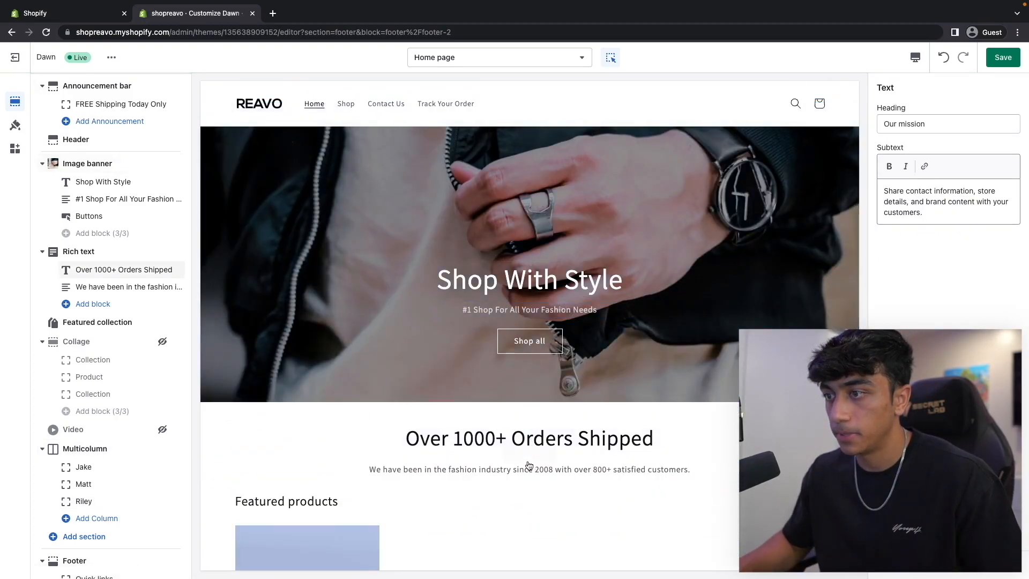
{"action": "left_click", "coordinate": [530, 453]}
{"action": "scroll", "coordinate": [736, 276], "scroll_direction": "down", "scroll_amount": 10}
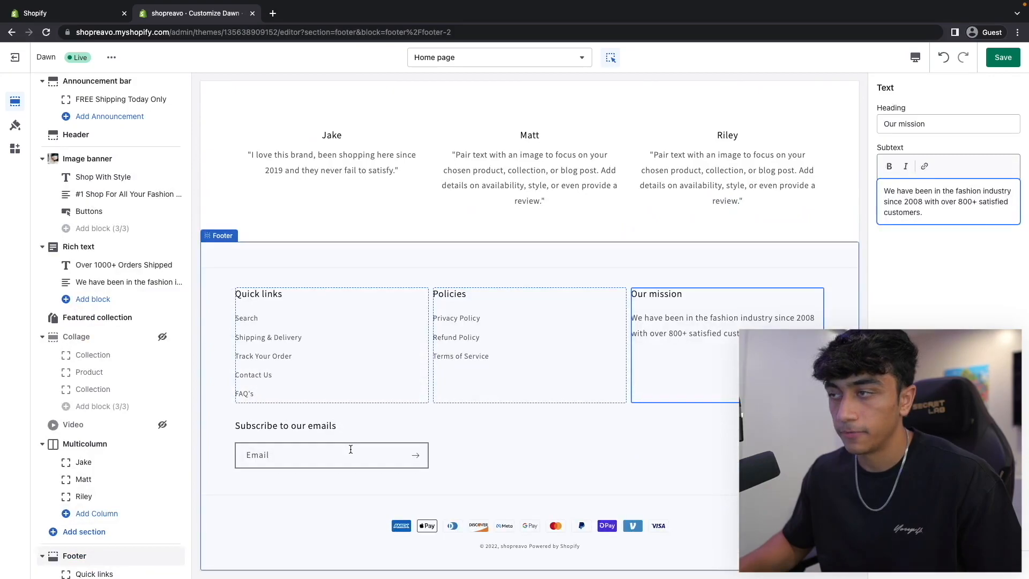
Set the image banner's second image to the photo of colourful shark slides on a stone ledge
{"action": "scroll", "coordinate": [455, 336], "scroll_direction": "up", "scroll_amount": 15}
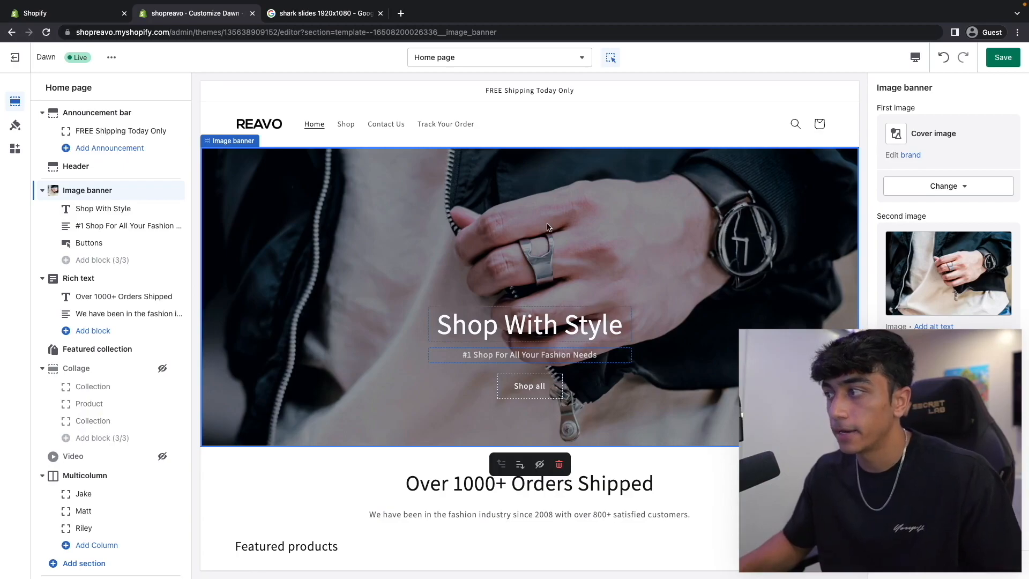
{"action": "left_click", "coordinate": [935, 271]}
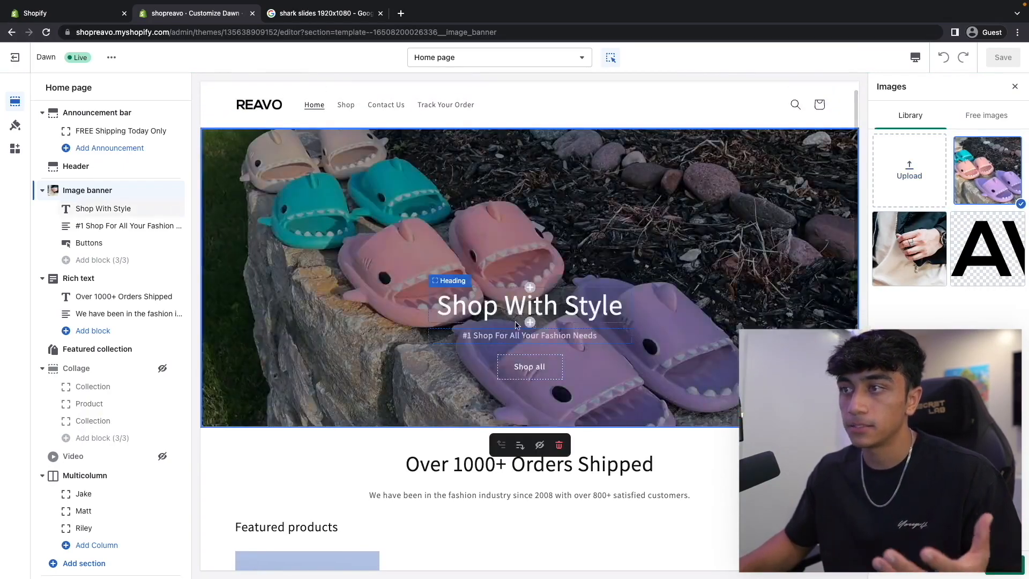
{"action": "scroll", "coordinate": [515, 325], "scroll_direction": "down", "scroll_amount": 2}
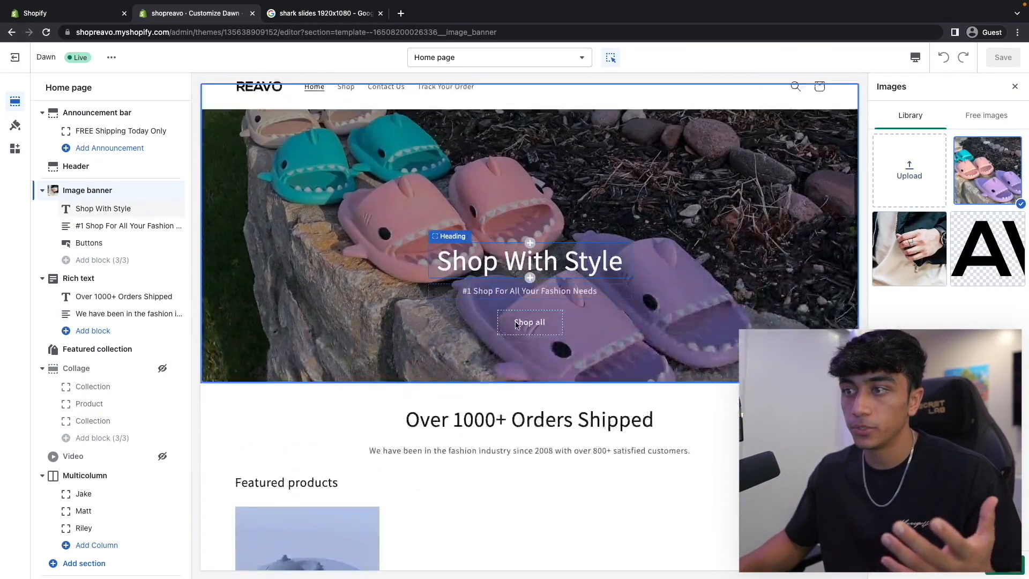
{"action": "scroll", "coordinate": [516, 325], "scroll_direction": "up", "scroll_amount": 2}
{"action": "left_click", "coordinate": [399, 269]}
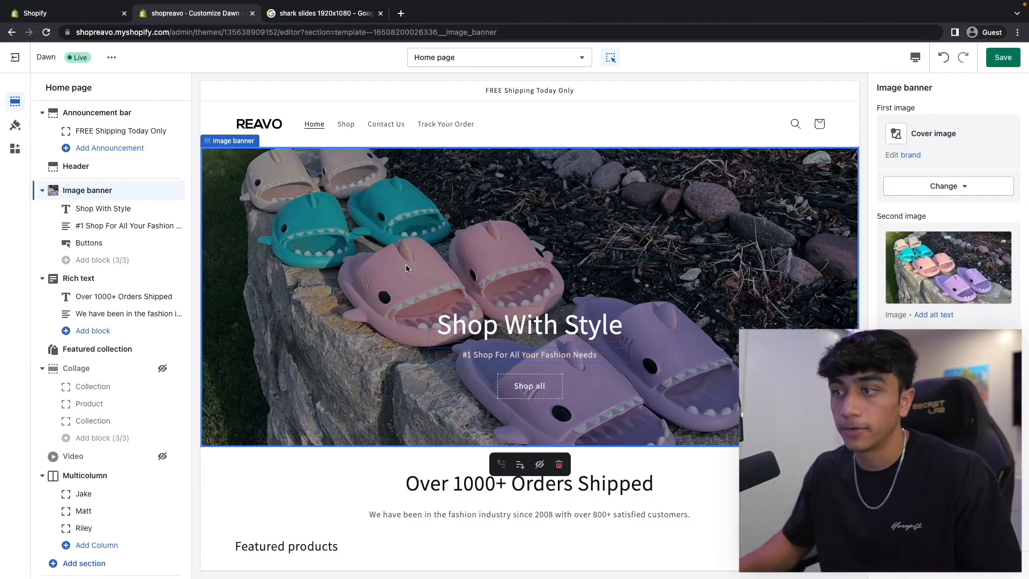
Add a Featured product section to the home page and assign the product "REAVO™ - Comfy Shark Slides" to it
{"action": "scroll", "coordinate": [406, 265], "scroll_direction": "down", "scroll_amount": 2}
{"action": "left_click", "coordinate": [401, 484]}
{"action": "scroll", "coordinate": [338, 436], "scroll_direction": "down", "scroll_amount": 2}
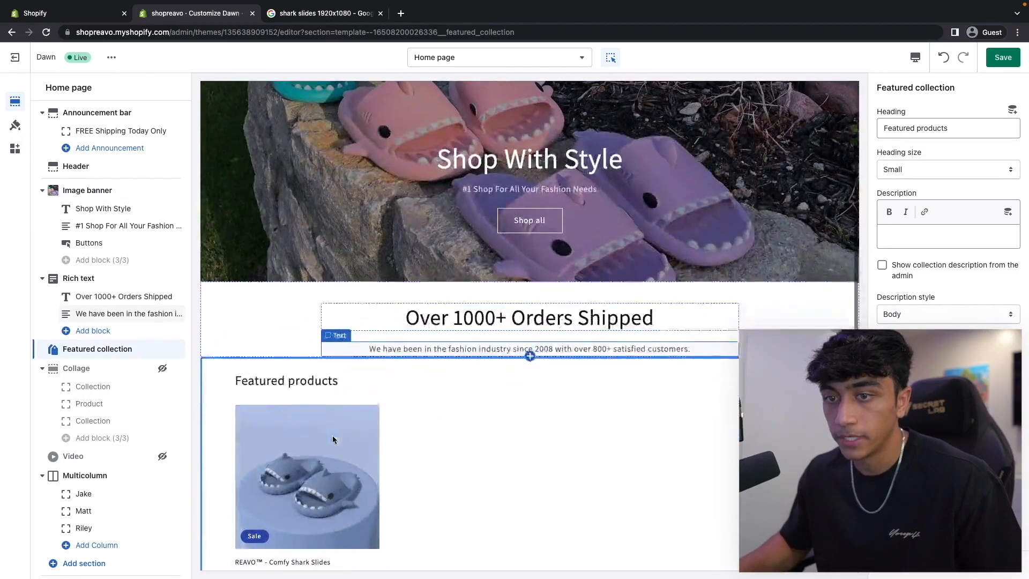
{"action": "left_click", "coordinate": [107, 562]}
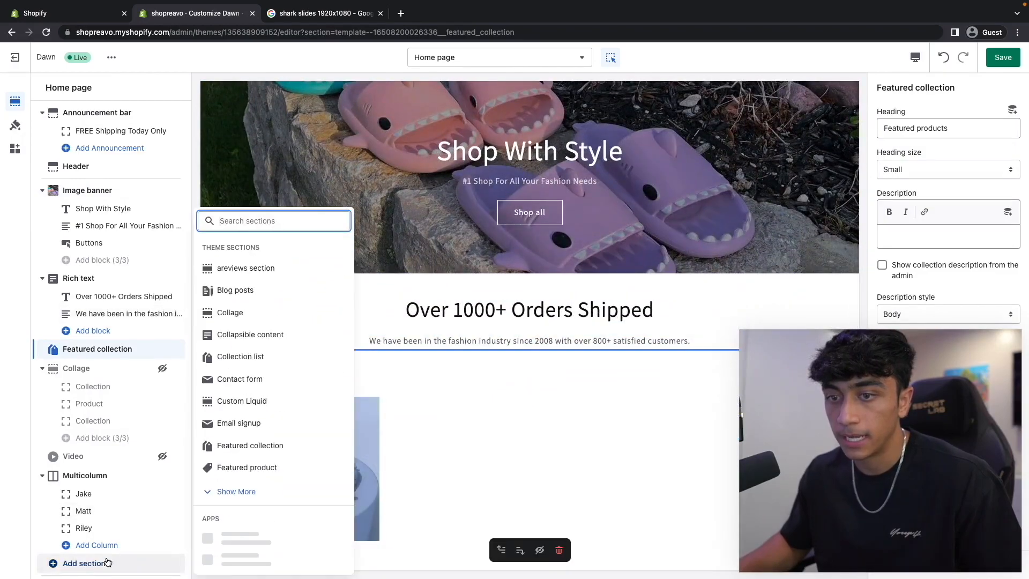
{"action": "left_click", "coordinate": [251, 454]}
{"action": "scroll", "coordinate": [274, 400], "scroll_direction": "down", "scroll_amount": 1}
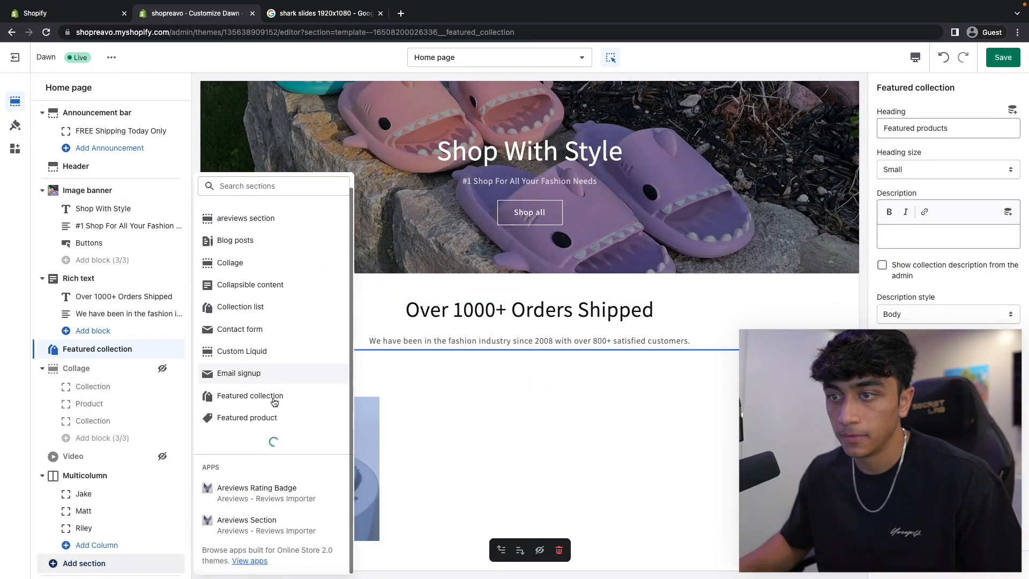
{"action": "left_click", "coordinate": [249, 417]}
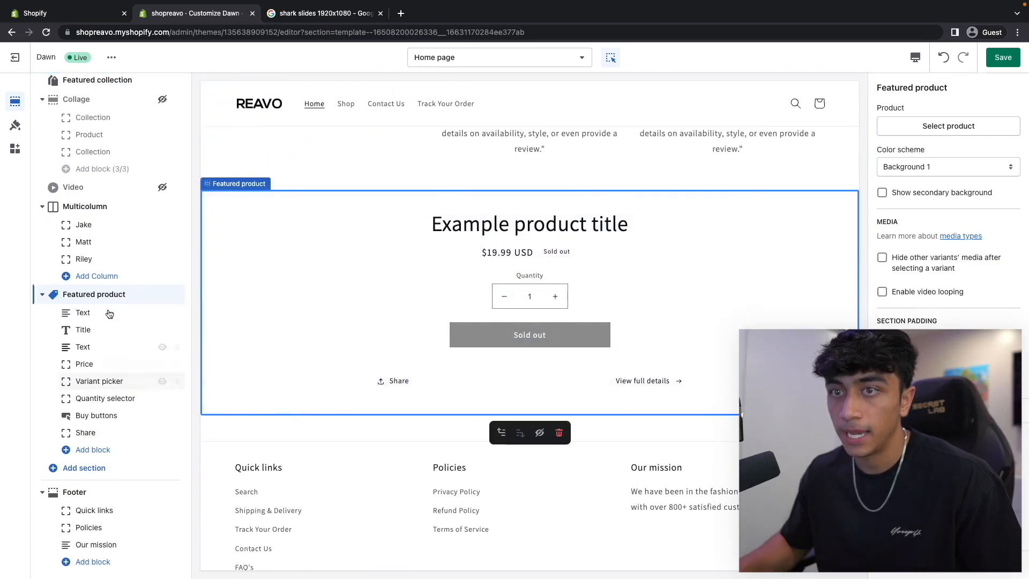
{"action": "left_click", "coordinate": [947, 127]}
{"action": "left_click", "coordinate": [919, 185]}
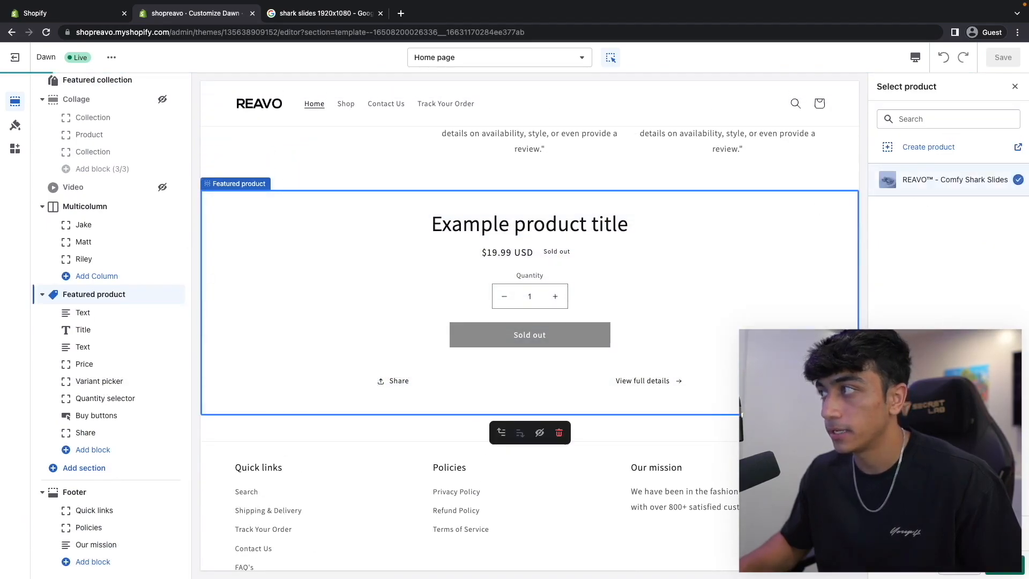
Move the Featured product section directly below Featured collection and hide the Featured collection section
{"action": "scroll", "coordinate": [184, 361], "scroll_direction": "up", "scroll_amount": 1}
{"action": "scroll", "coordinate": [109, 353], "scroll_direction": "up", "scroll_amount": 1}
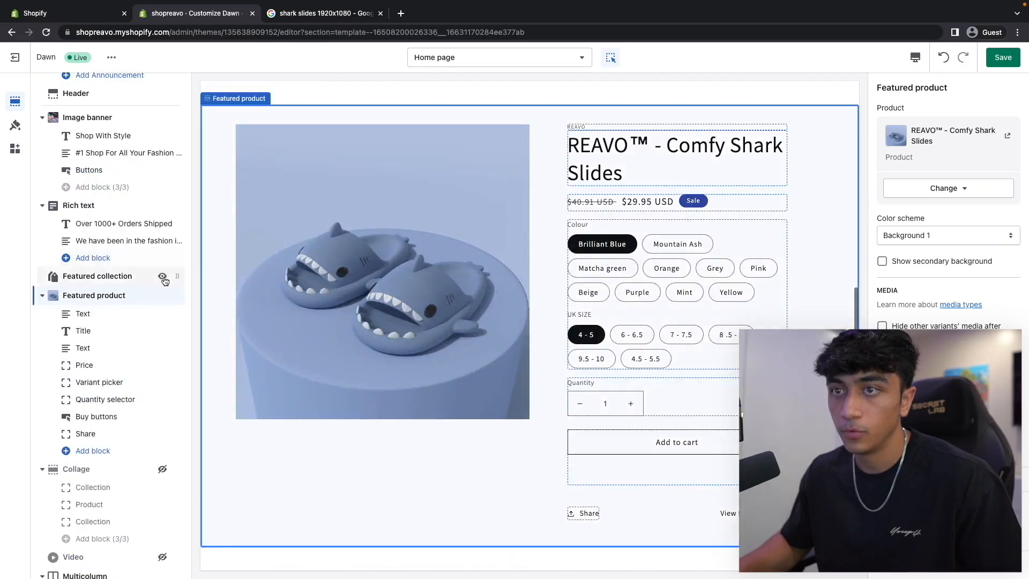
{"action": "left_click", "coordinate": [162, 277]}
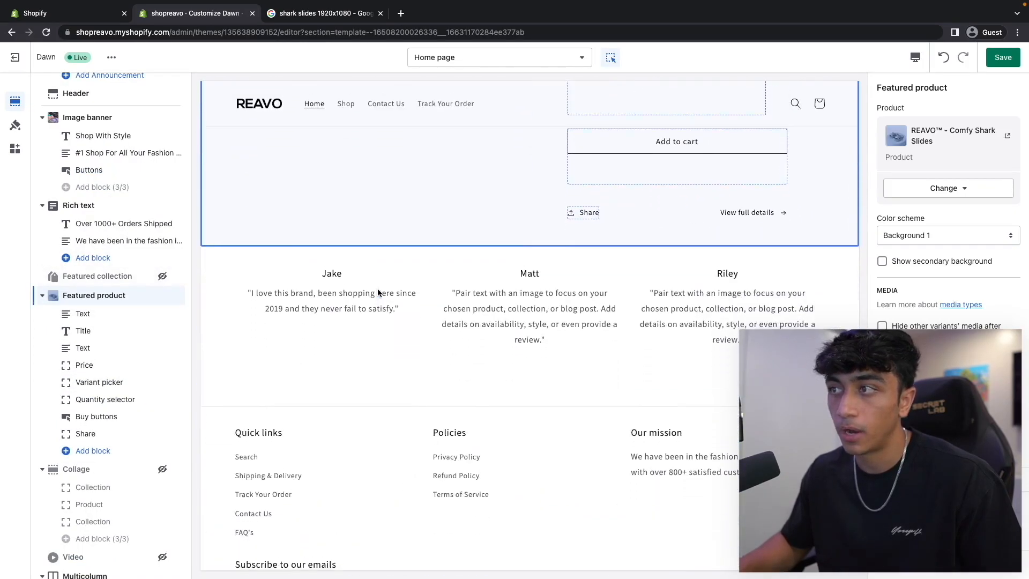
Remove the Share block from the Featured product section
{"action": "scroll", "coordinate": [379, 293], "scroll_direction": "down", "scroll_amount": 3}
{"action": "left_click", "coordinate": [585, 445]}
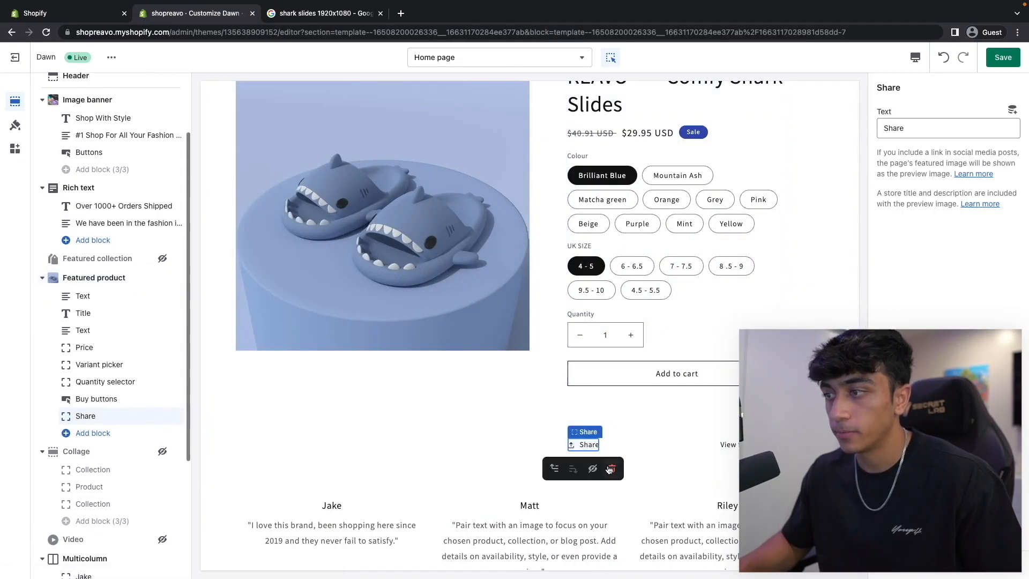
{"action": "left_click", "coordinate": [559, 496]}
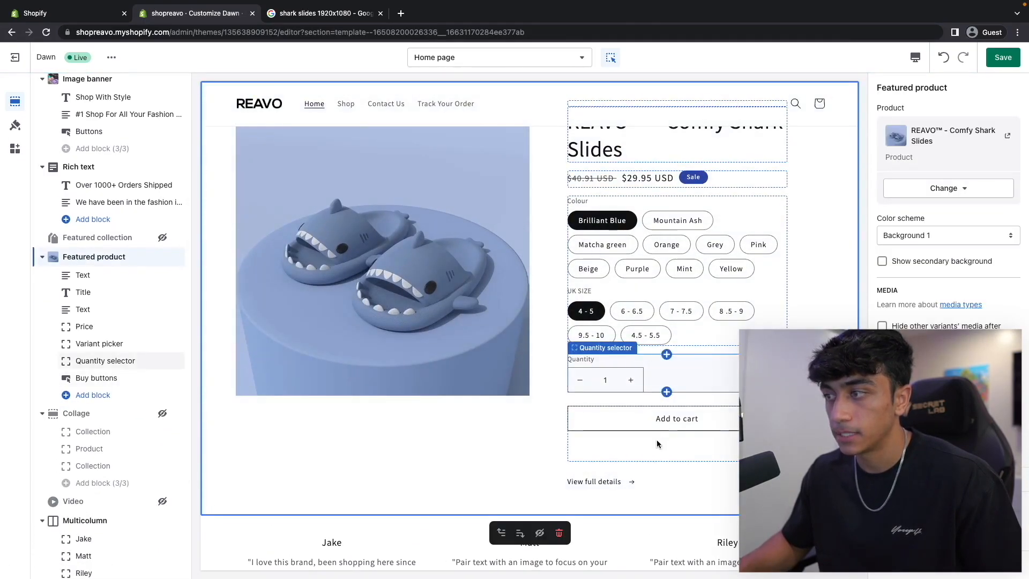
Set the Featured product section's variant picker type to Dropdown and save the home page
{"action": "scroll", "coordinate": [634, 352], "scroll_direction": "up", "scroll_amount": 2}
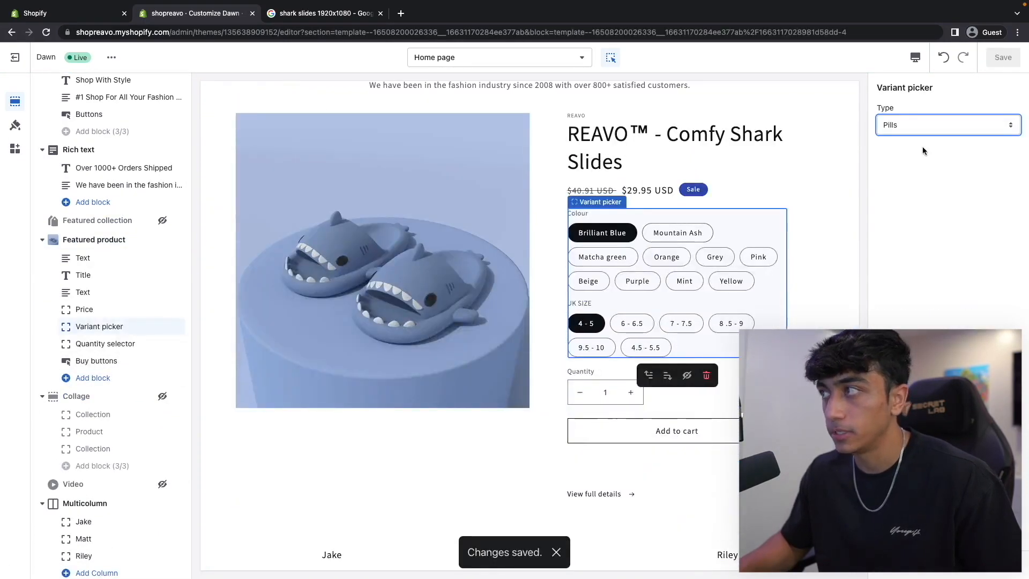
{"action": "left_click", "coordinate": [924, 128]}
{"action": "left_click", "coordinate": [919, 117]}
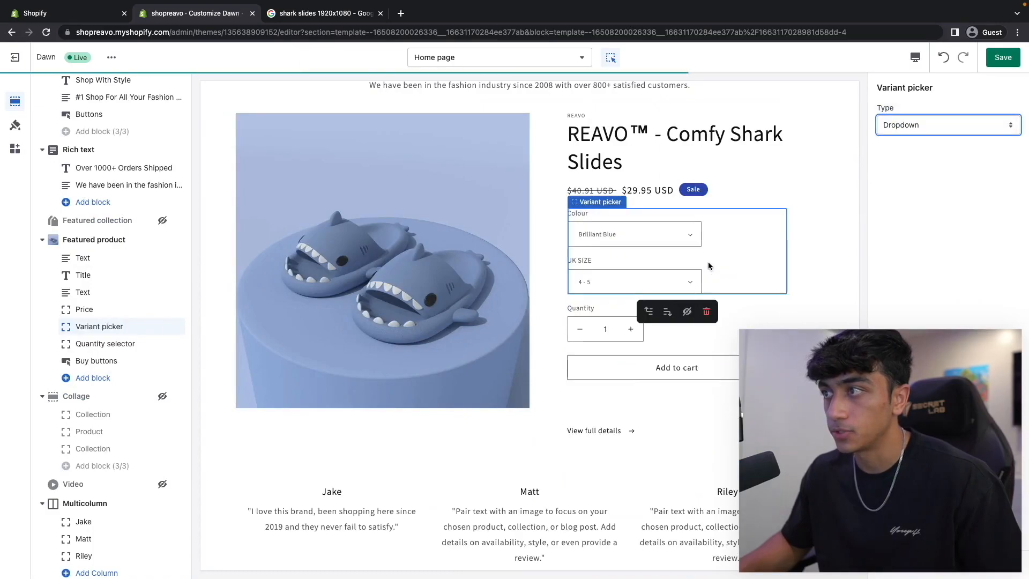
{"action": "scroll", "coordinate": [640, 290], "scroll_direction": "down", "scroll_amount": 2}
{"action": "key", "text": "ctrl+s"}
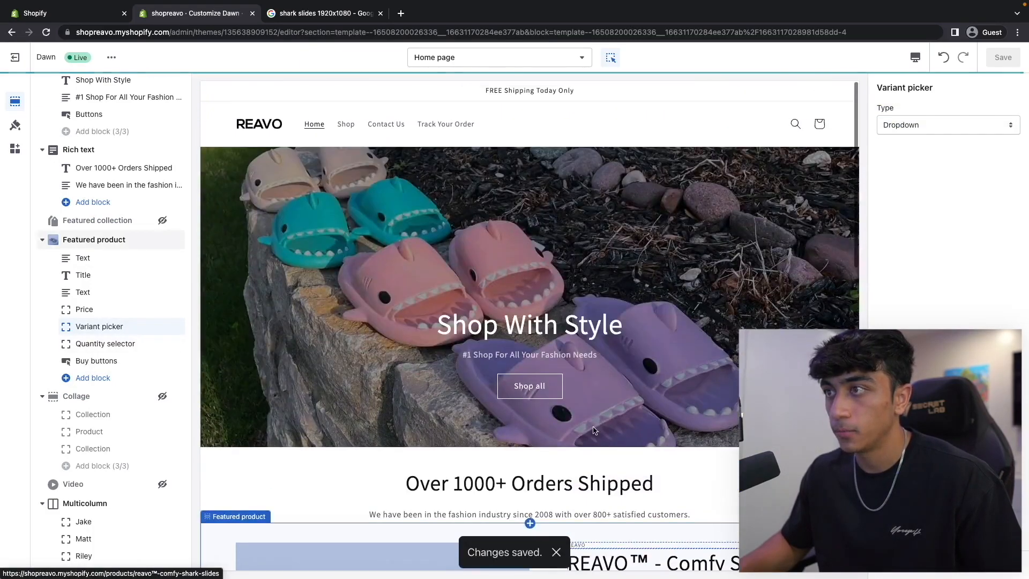
{"action": "scroll", "coordinate": [445, 317], "scroll_direction": "down", "scroll_amount": 10}
{"action": "scroll", "coordinate": [446, 318], "scroll_direction": "up", "scroll_amount": 10}
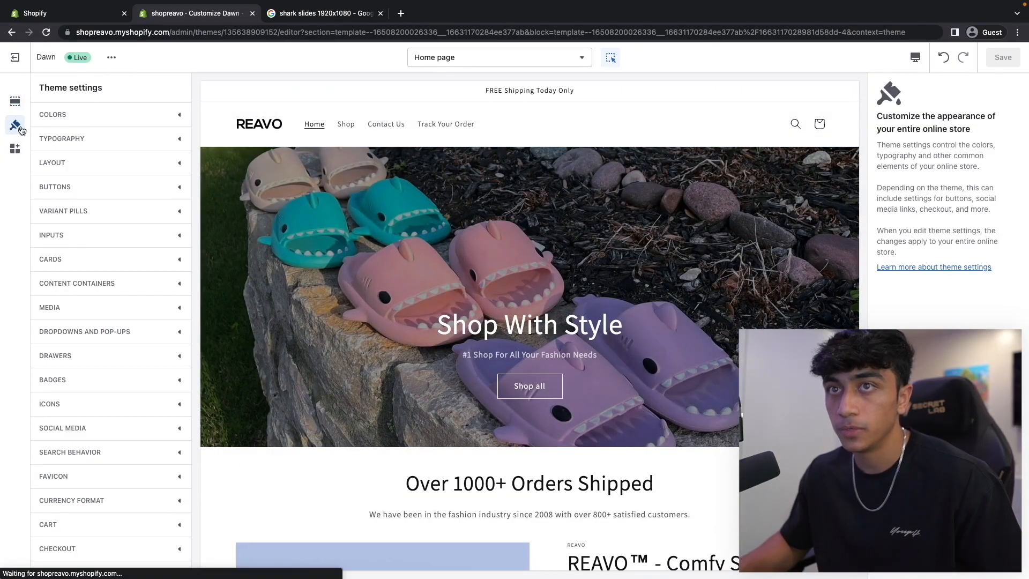
Inspect the theme's color settings, particularly Accent 2, while previewing the Shop page and the Comfy Shark Slides product page
{"action": "left_click", "coordinate": [53, 114]}
{"action": "scroll", "coordinate": [409, 444], "scroll_direction": "down", "scroll_amount": 1}
{"action": "scroll", "coordinate": [410, 444], "scroll_direction": "up", "scroll_amount": 1}
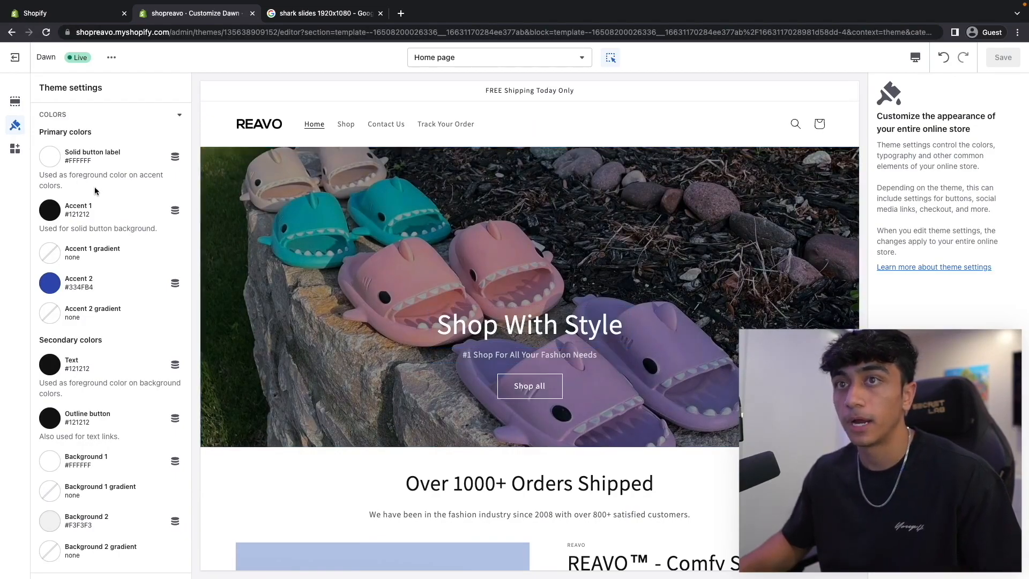
{"action": "left_click", "coordinate": [50, 282]}
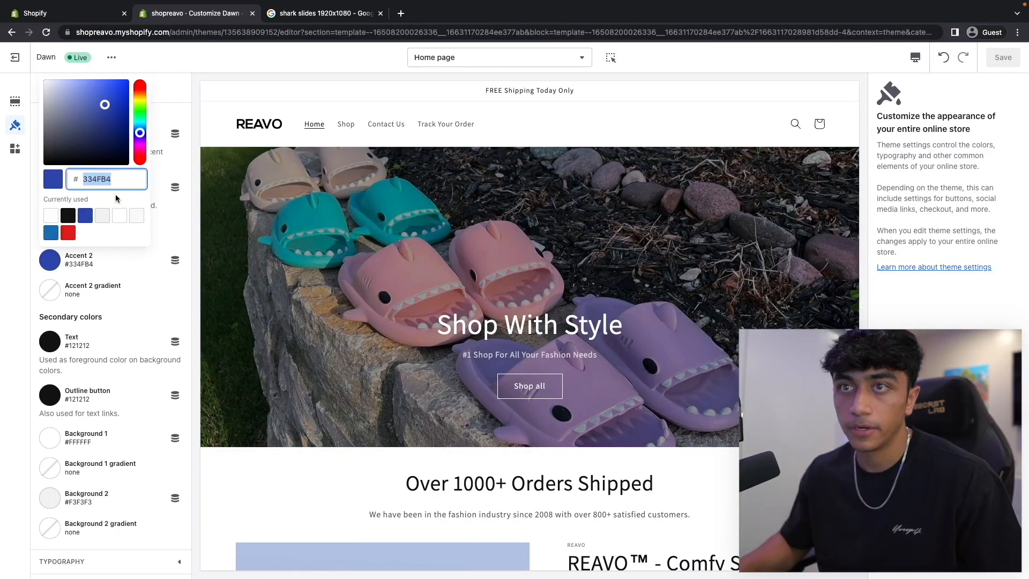
{"action": "left_click", "coordinate": [346, 124]}
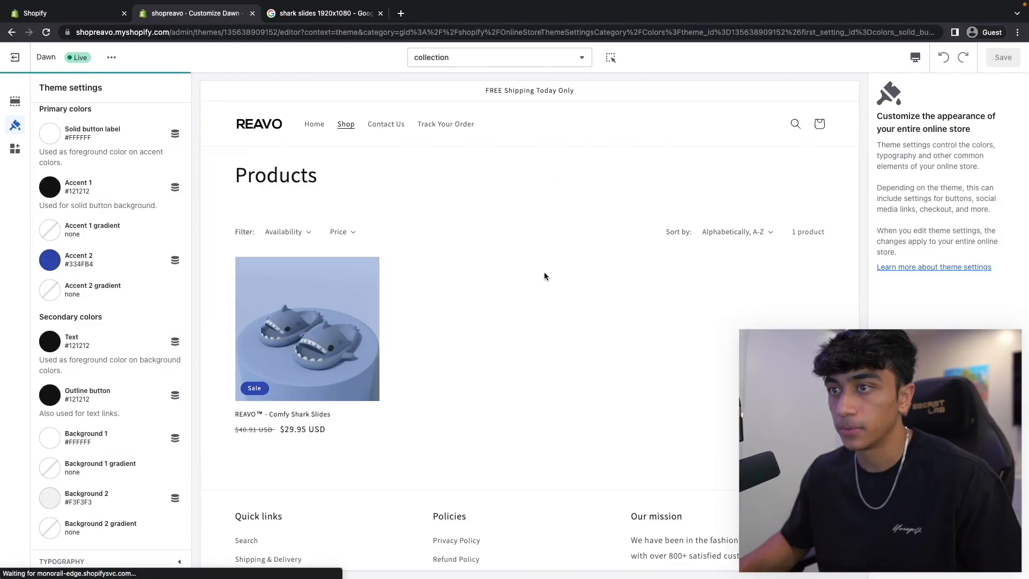
{"action": "scroll", "coordinate": [698, 347], "scroll_direction": "down", "scroll_amount": 2}
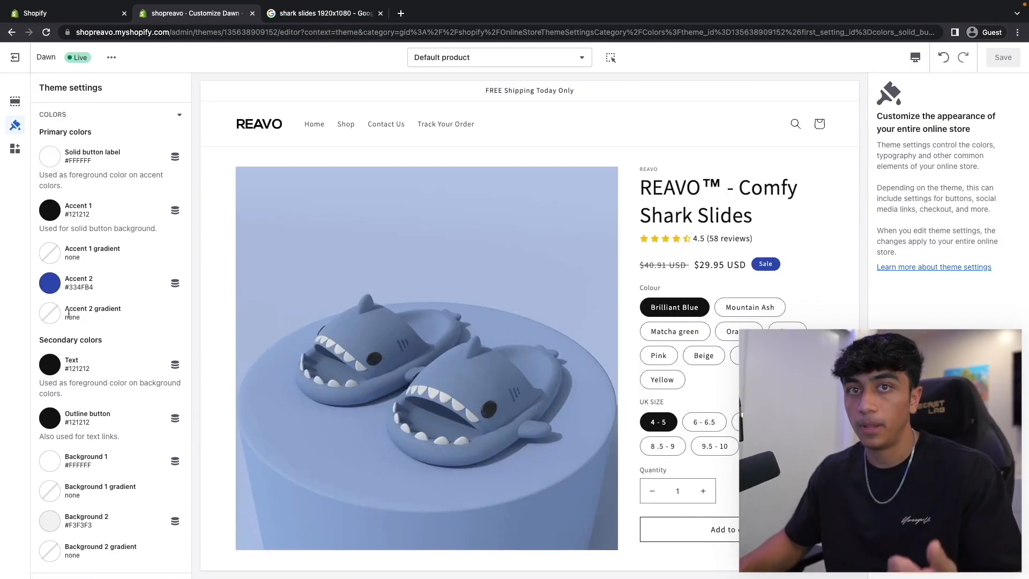
{"action": "left_click", "coordinate": [50, 284]}
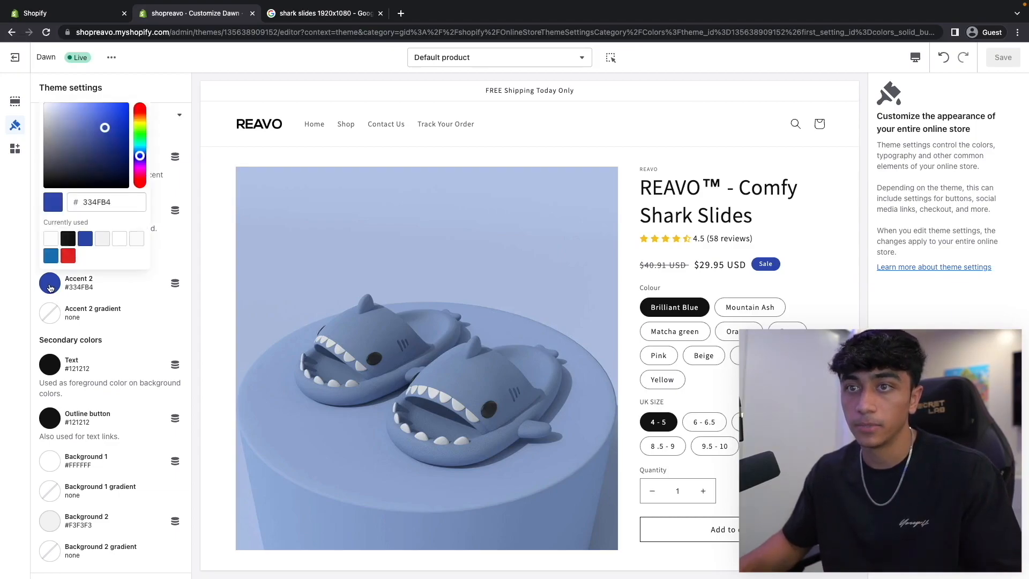
{"action": "left_click", "coordinate": [176, 140]}
Remove the Share block and the Materials collapsible row from the product page's Product information section
{"action": "scroll", "coordinate": [416, 204], "scroll_direction": "down", "scroll_amount": 1}
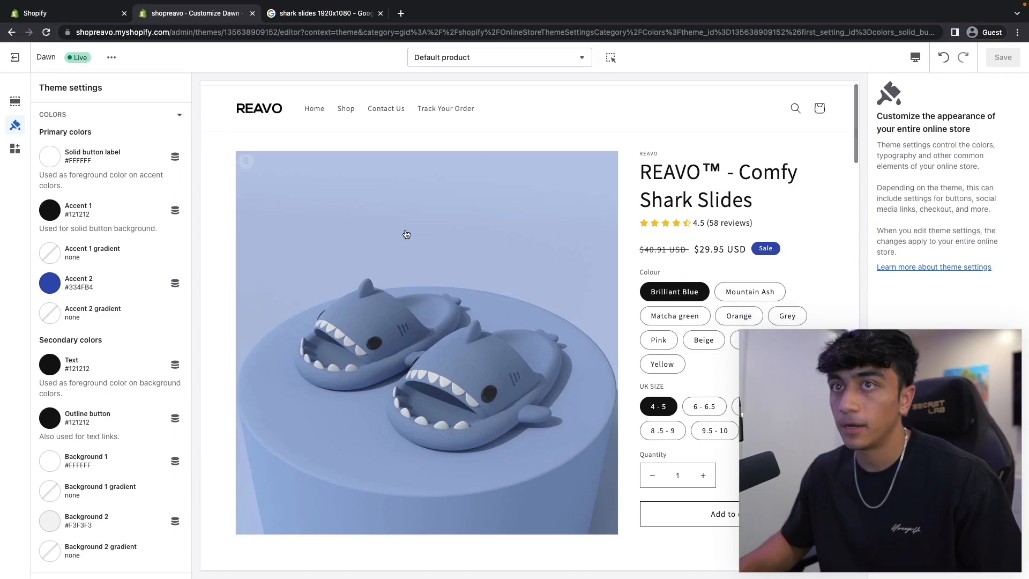
{"action": "scroll", "coordinate": [450, 361], "scroll_direction": "down", "scroll_amount": 5}
{"action": "scroll", "coordinate": [449, 355], "scroll_direction": "up", "scroll_amount": 5}
{"action": "scroll", "coordinate": [632, 384], "scroll_direction": "down", "scroll_amount": 10}
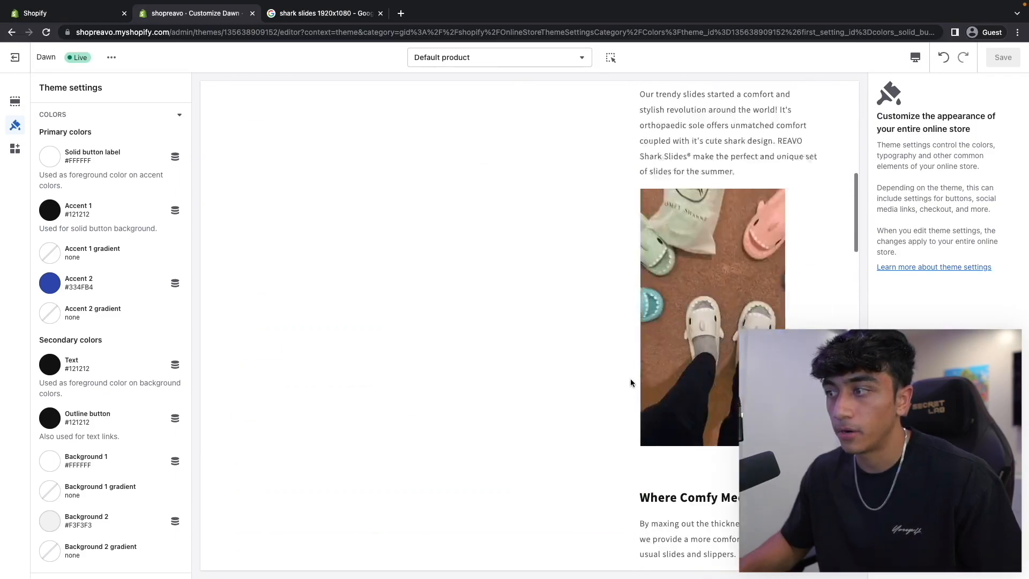
{"action": "scroll", "coordinate": [631, 382], "scroll_direction": "down", "scroll_amount": 10}
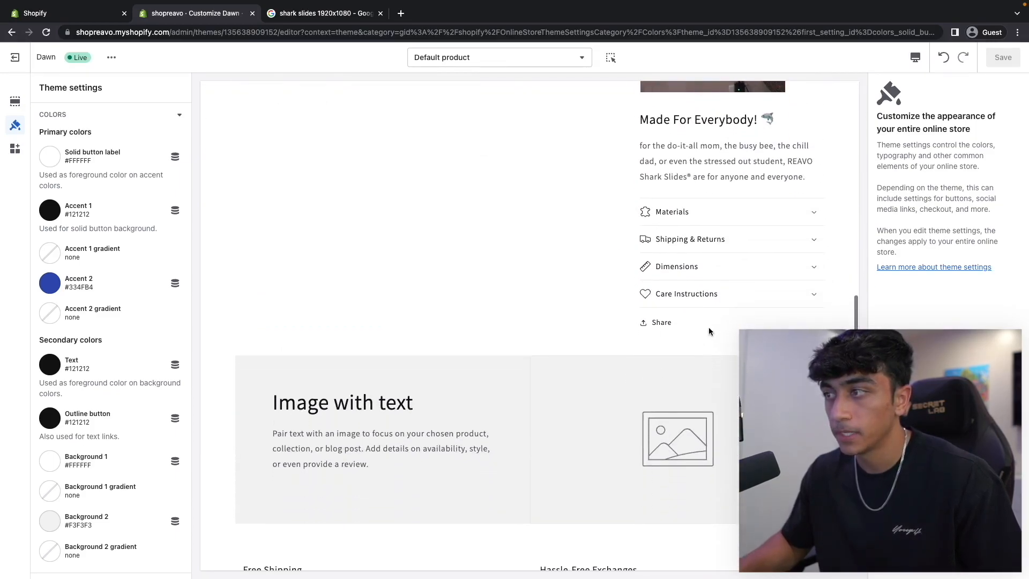
{"action": "left_click", "coordinate": [611, 59]}
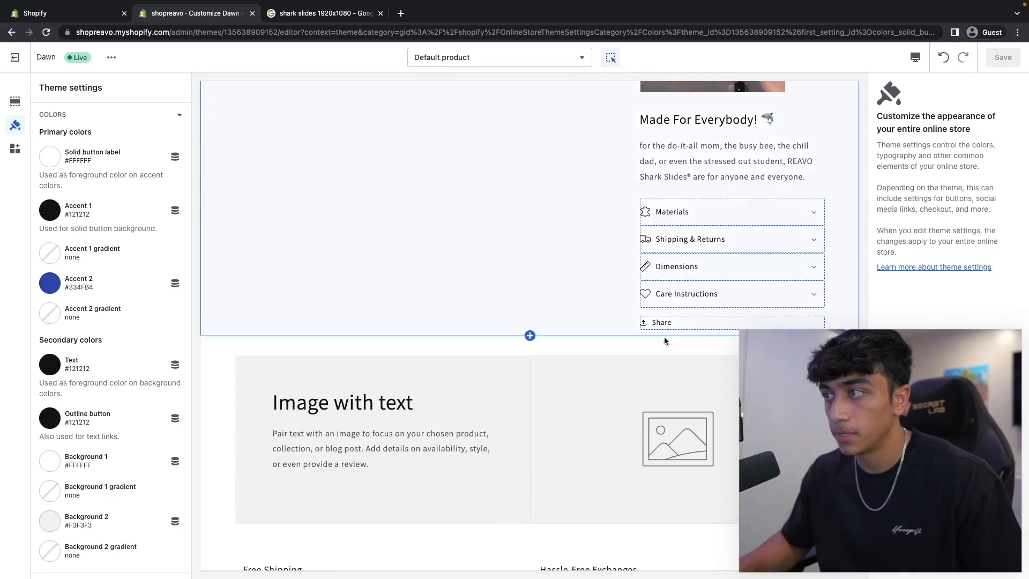
{"action": "left_click", "coordinate": [729, 323]}
{"action": "left_click", "coordinate": [759, 347]}
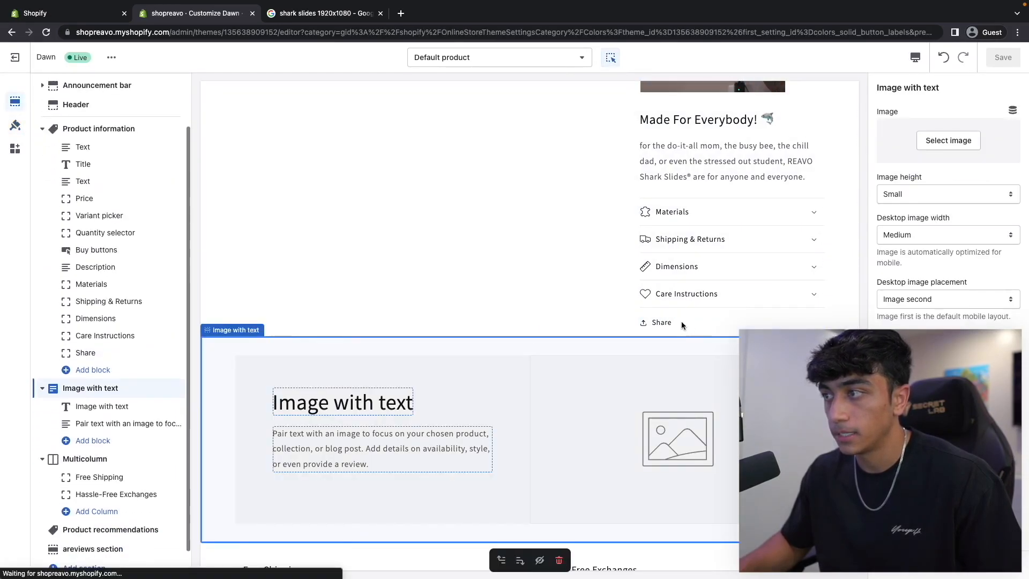
{"action": "left_click", "coordinate": [682, 323]}
{"action": "left_click", "coordinate": [760, 347]}
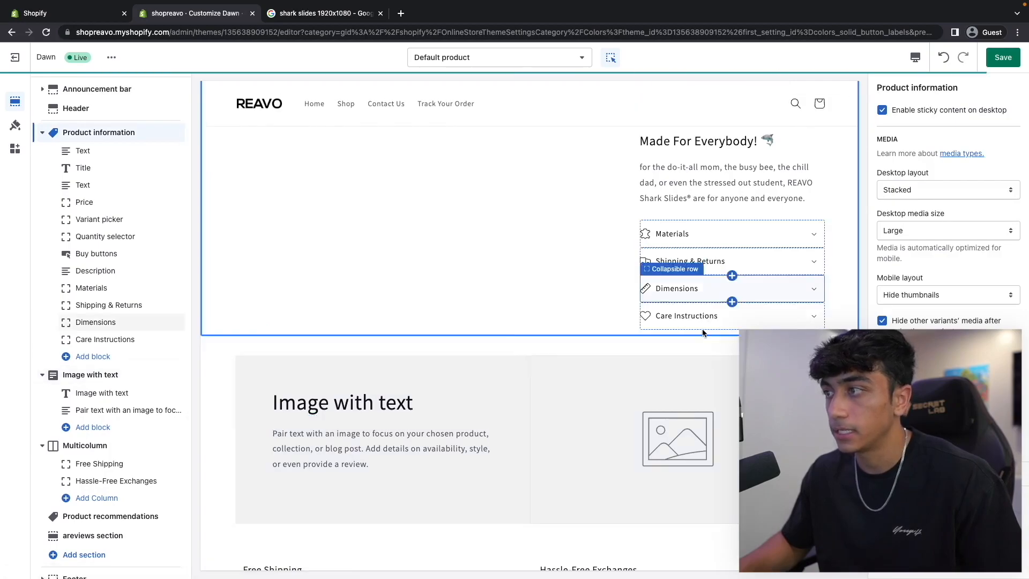
{"action": "left_click", "coordinate": [689, 236]}
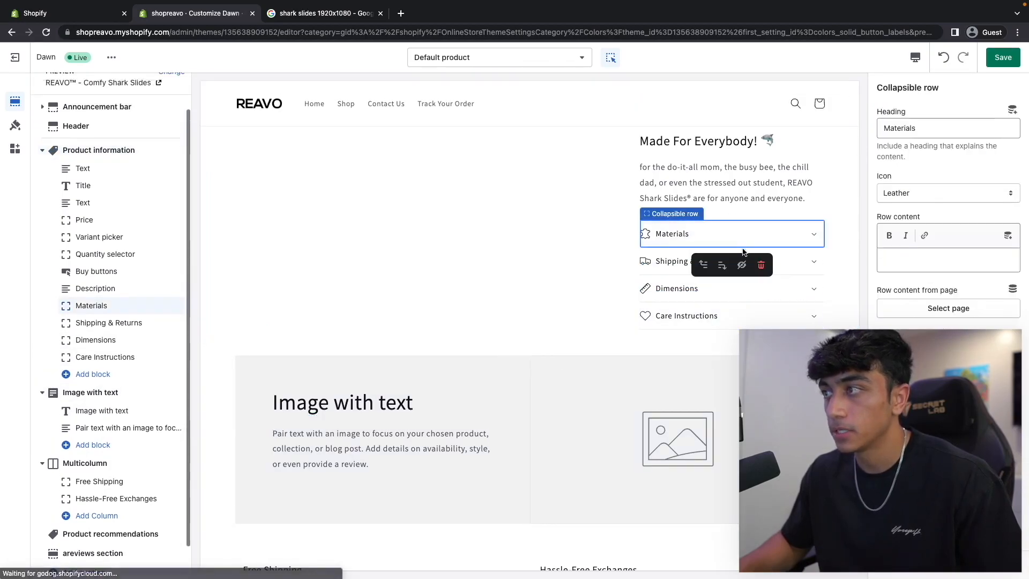
{"action": "left_click", "coordinate": [760, 277]}
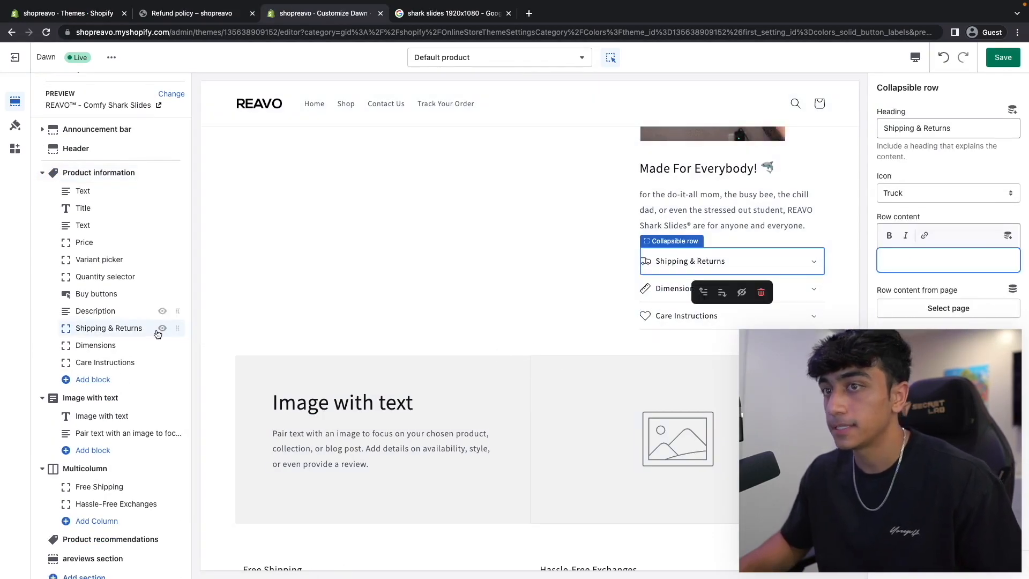
Paste the store's refund policy text into the row content of the Shipping & Returns collapsible row
{"action": "left_click", "coordinate": [903, 262]}
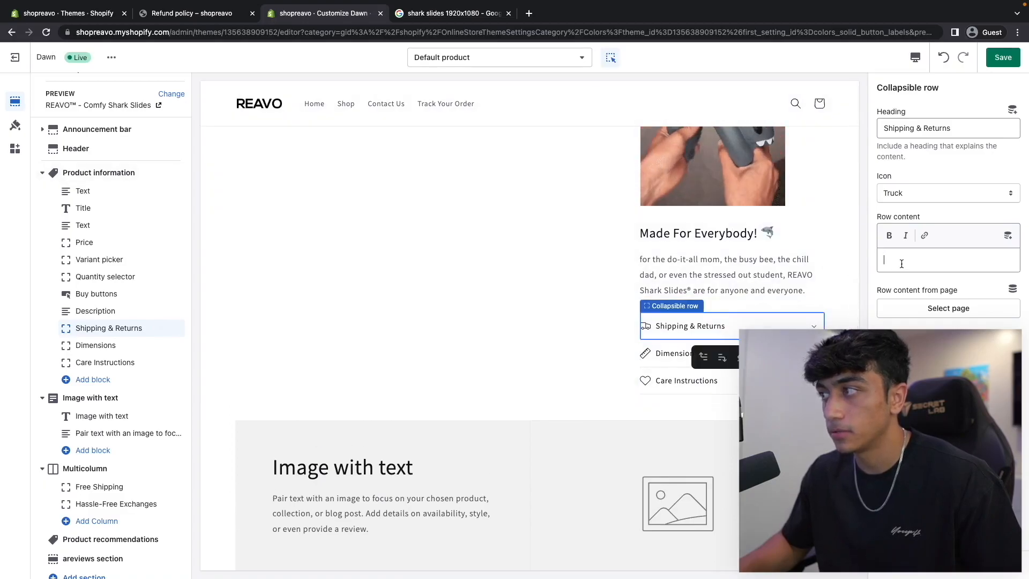
{"action": "key", "text": "ctrl+v"}
{"action": "key", "text": "BackSpace"}
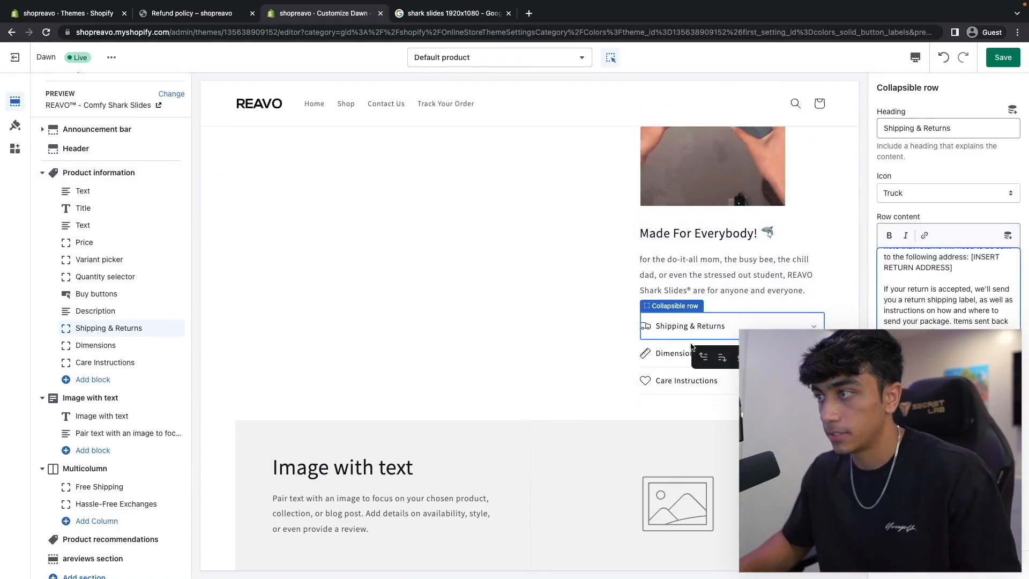
{"action": "left_click", "coordinate": [814, 327]}
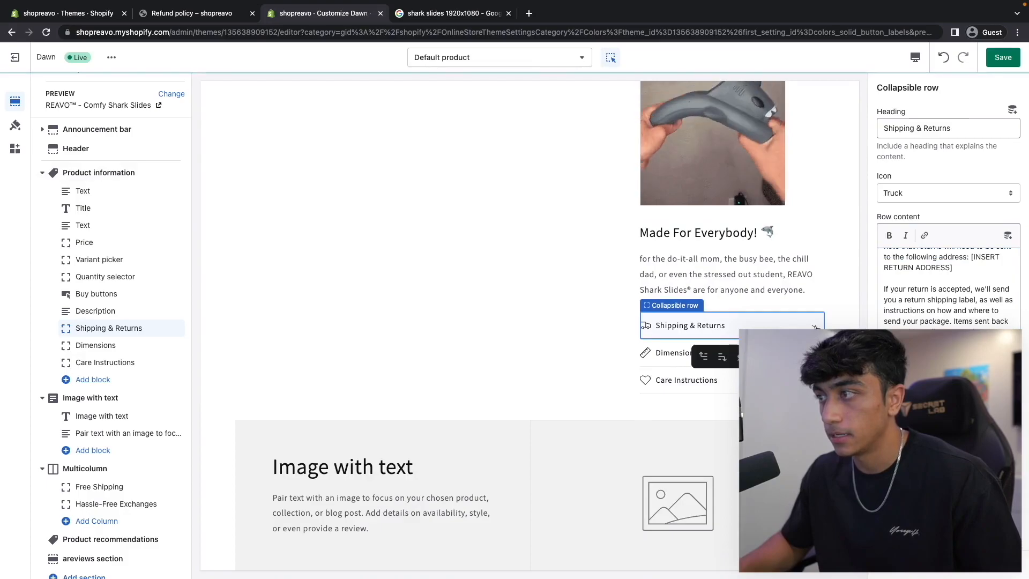
{"action": "left_click", "coordinate": [815, 327]}
{"action": "left_click", "coordinate": [816, 328]}
{"action": "scroll", "coordinate": [804, 301], "scroll_direction": "down", "scroll_amount": 2}
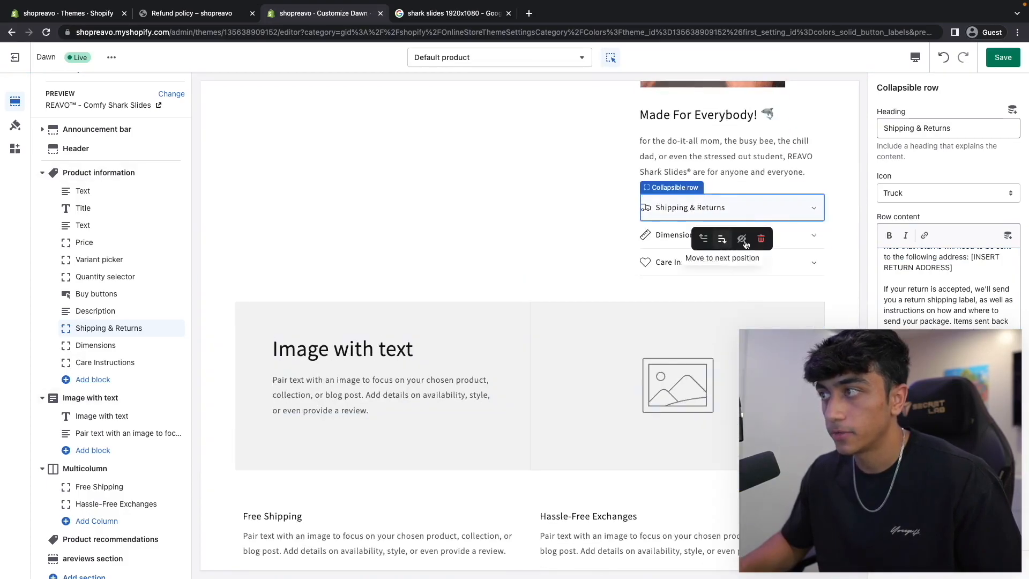
Remove the Dimensions and Care Instructions collapsible rows from the Product information section
{"action": "left_click", "coordinate": [814, 239]}
{"action": "left_click", "coordinate": [762, 266]}
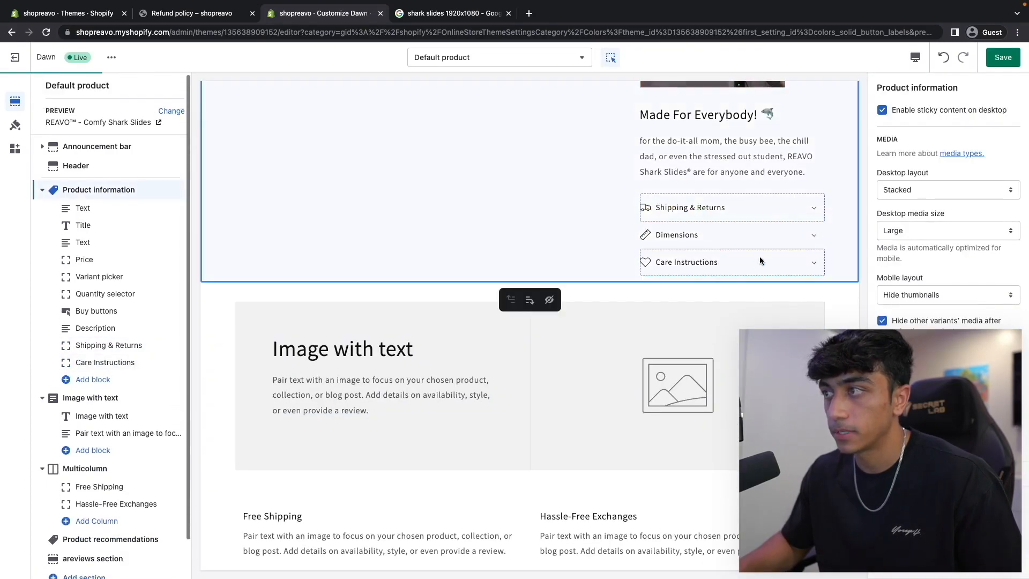
{"action": "left_click", "coordinate": [765, 262]}
{"action": "left_click", "coordinate": [760, 293]}
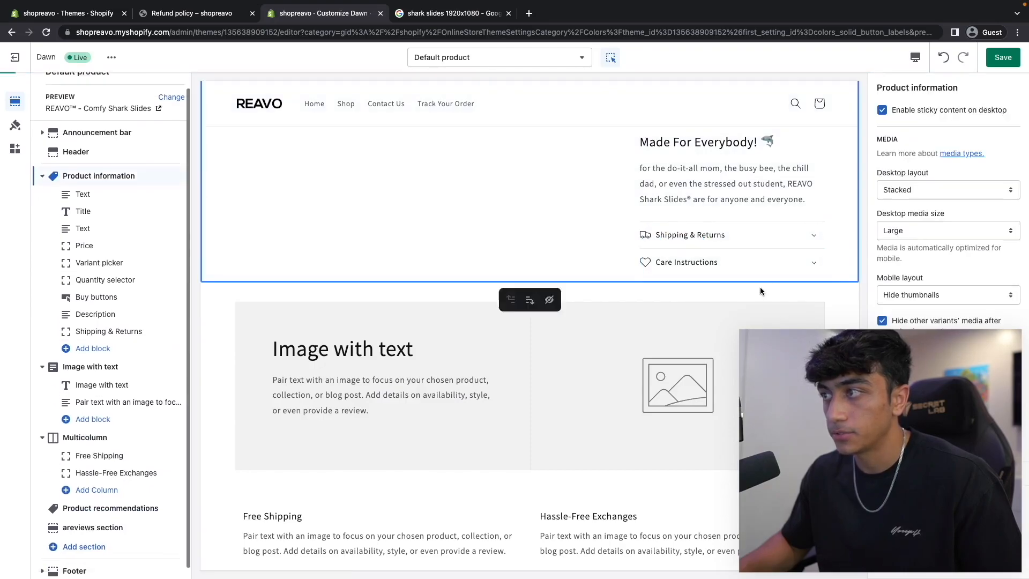
Remove the Image with text section from the default product template
{"action": "scroll", "coordinate": [513, 249], "scroll_direction": "down", "scroll_amount": 2}
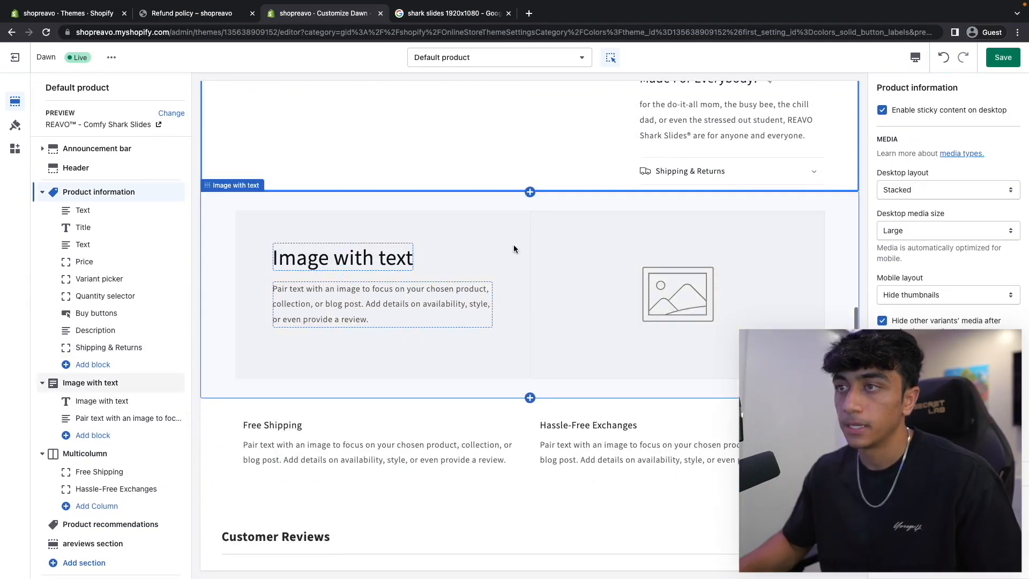
{"action": "scroll", "coordinate": [412, 273], "scroll_direction": "down", "scroll_amount": 1}
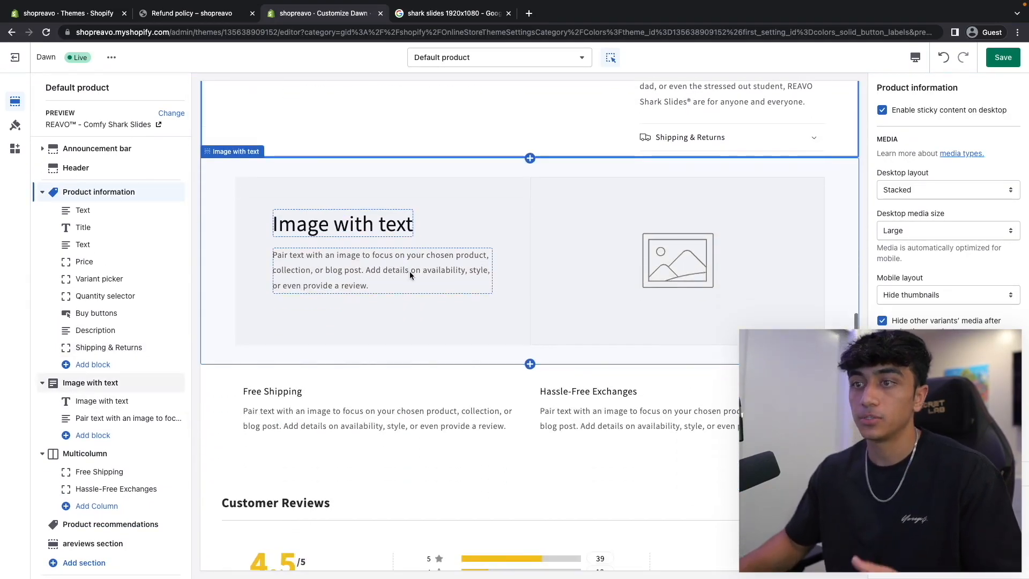
{"action": "left_click", "coordinate": [376, 180]}
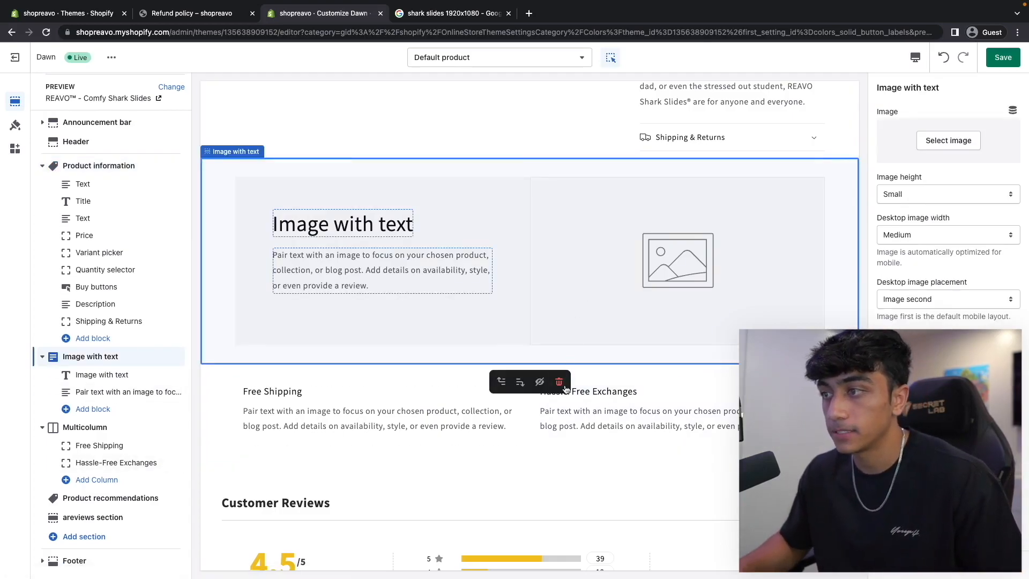
{"action": "left_click", "coordinate": [560, 385]}
Hide the vendor Text block above the product title in the Product information section
{"action": "scroll", "coordinate": [456, 198], "scroll_direction": "up", "scroll_amount": 3}
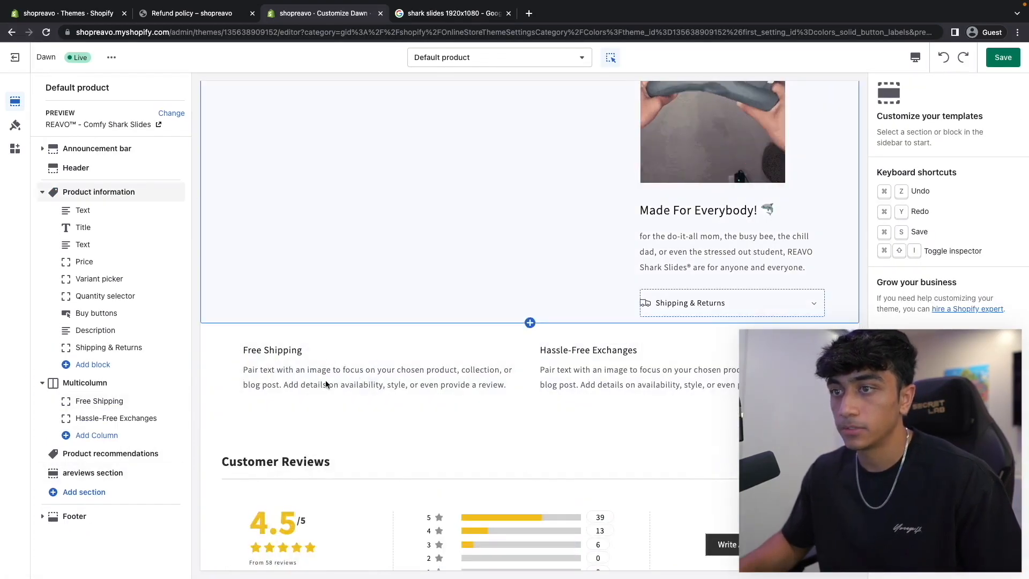
{"action": "scroll", "coordinate": [611, 396], "scroll_direction": "up", "scroll_amount": 10}
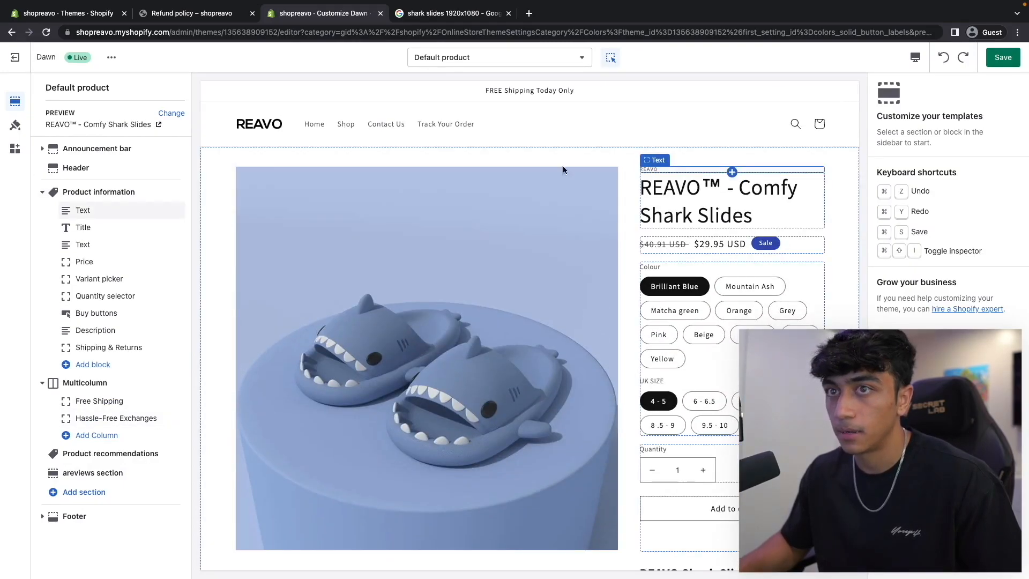
{"action": "left_click", "coordinate": [162, 210]}
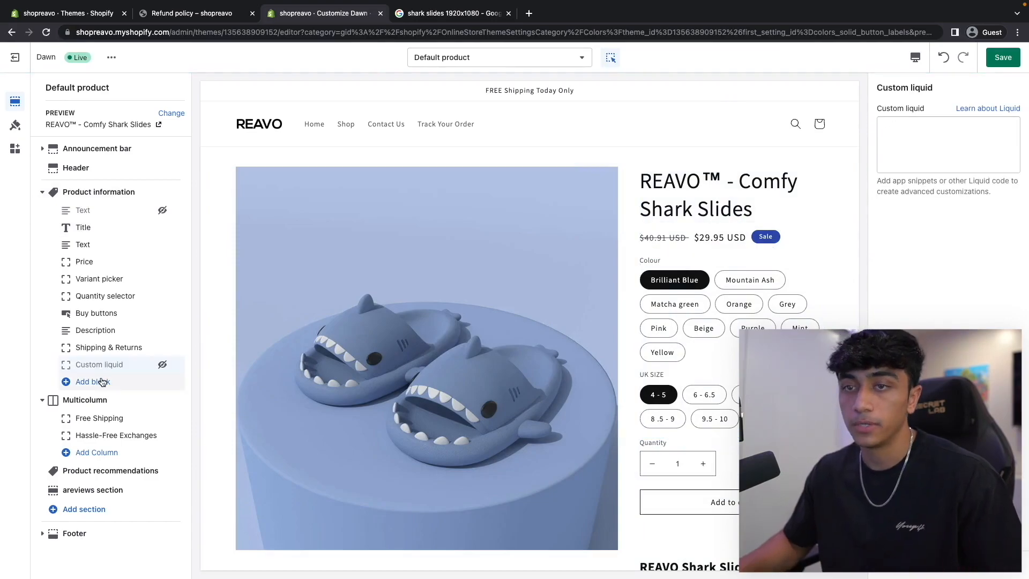
Add a Text block to the Product information section and place it directly below the Title block
{"action": "left_click", "coordinate": [92, 382]}
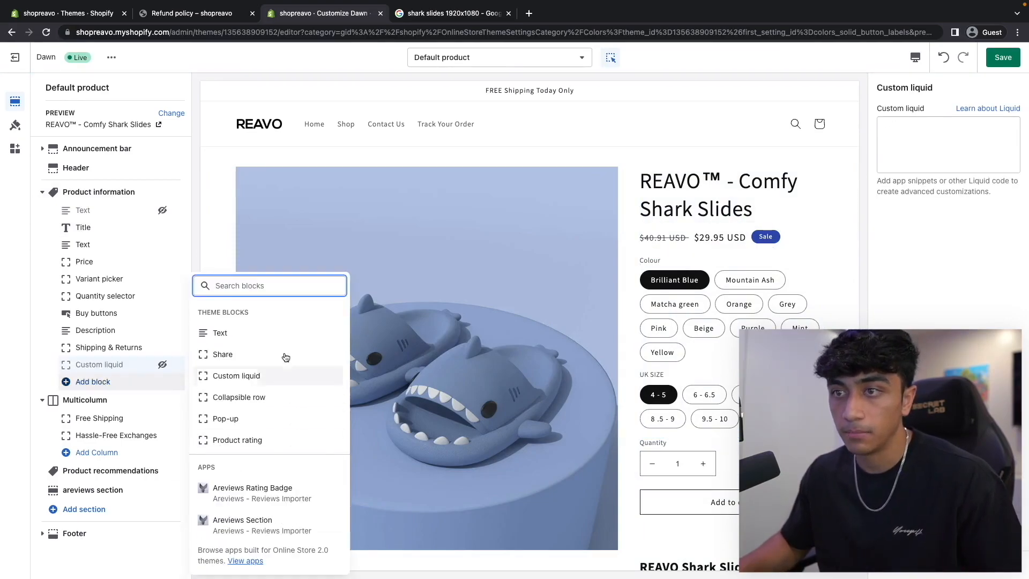
{"action": "left_click", "coordinate": [264, 333]}
{"action": "left_click_drag", "start_coordinate": [175, 381], "coordinate": [174, 228]}
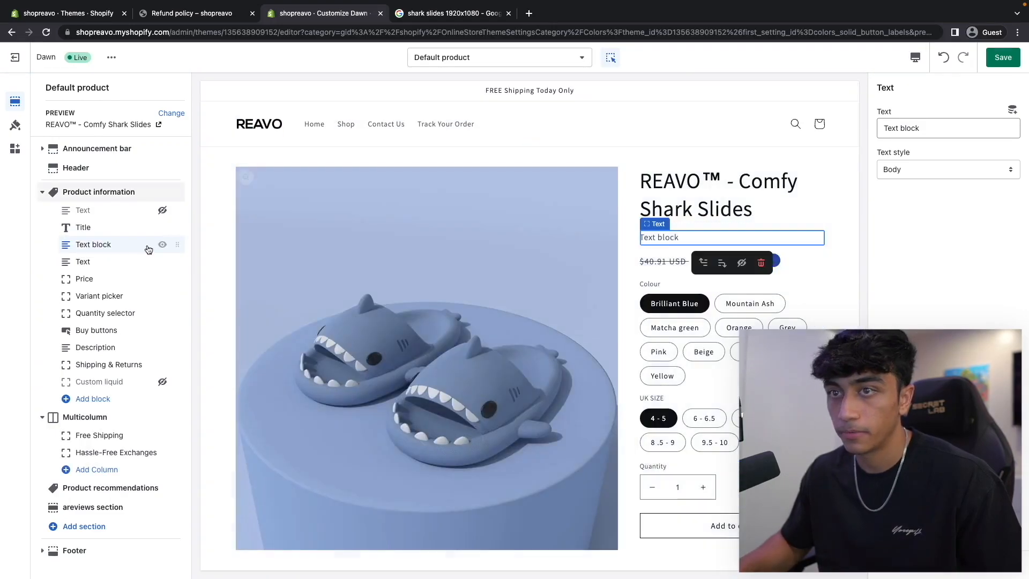
Set the new text block's content to "50% OFF + Free Shipping Today 🚚"
{"action": "triple_click", "coordinate": [945, 123]}
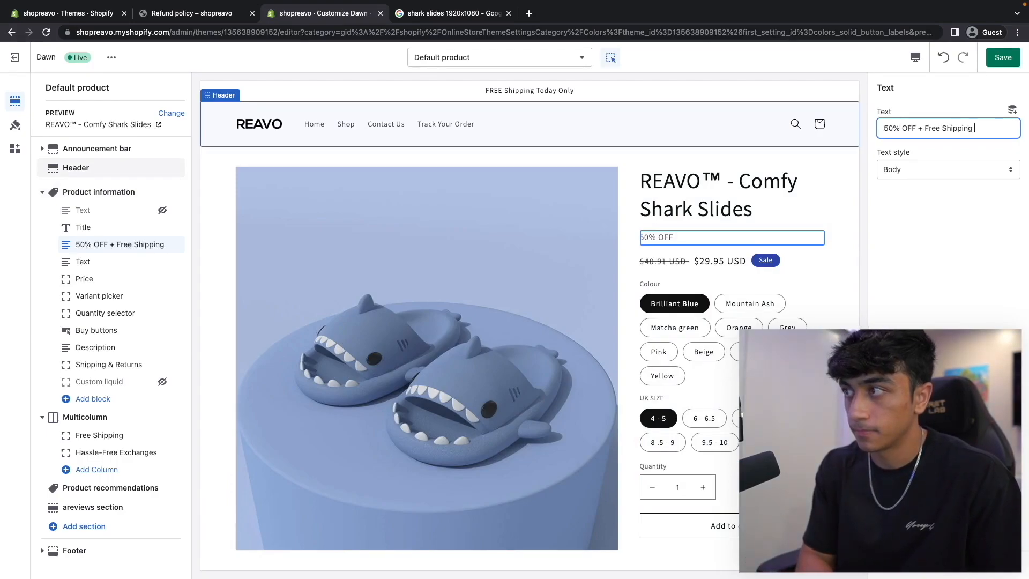
{"action": "type", "text": "50% OFF + Free Shipping Tos"}
{"action": "key", "text": "BackSpace"}
{"action": "type", "text": "day 🚚"}
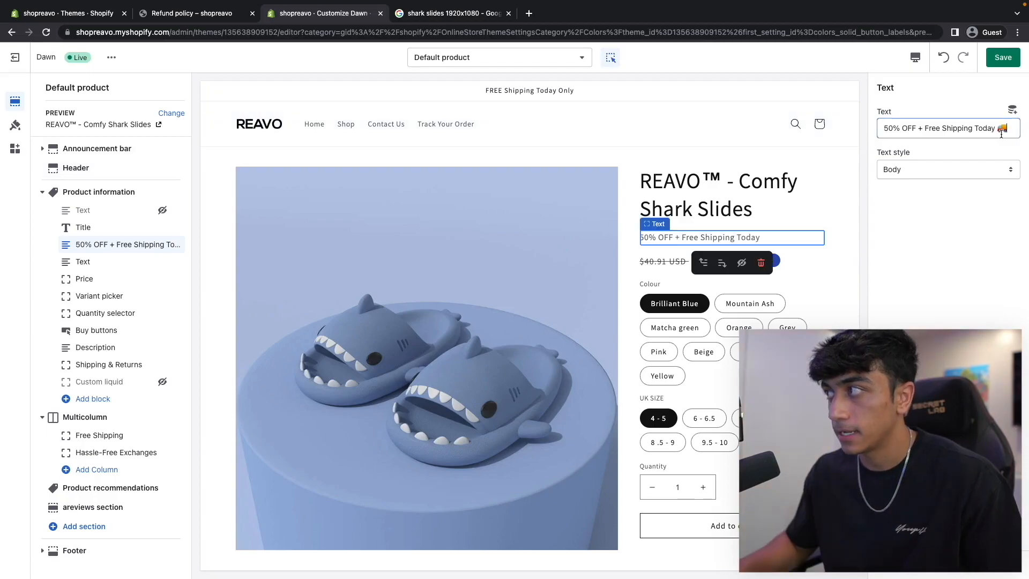
Set the product page's variant picker type to Dropdown
{"action": "mouse_move", "coordinate": [786, 238]}
{"action": "scroll", "coordinate": [786, 281], "scroll_direction": "down", "scroll_amount": 2}
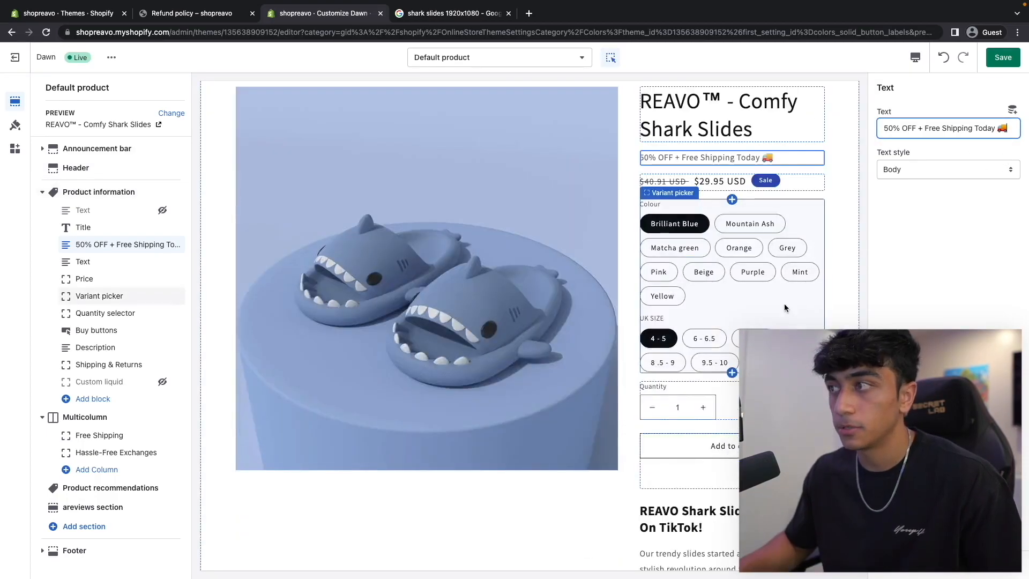
{"action": "left_click", "coordinate": [784, 308]}
{"action": "left_click", "coordinate": [913, 125]}
{"action": "left_click", "coordinate": [911, 112]}
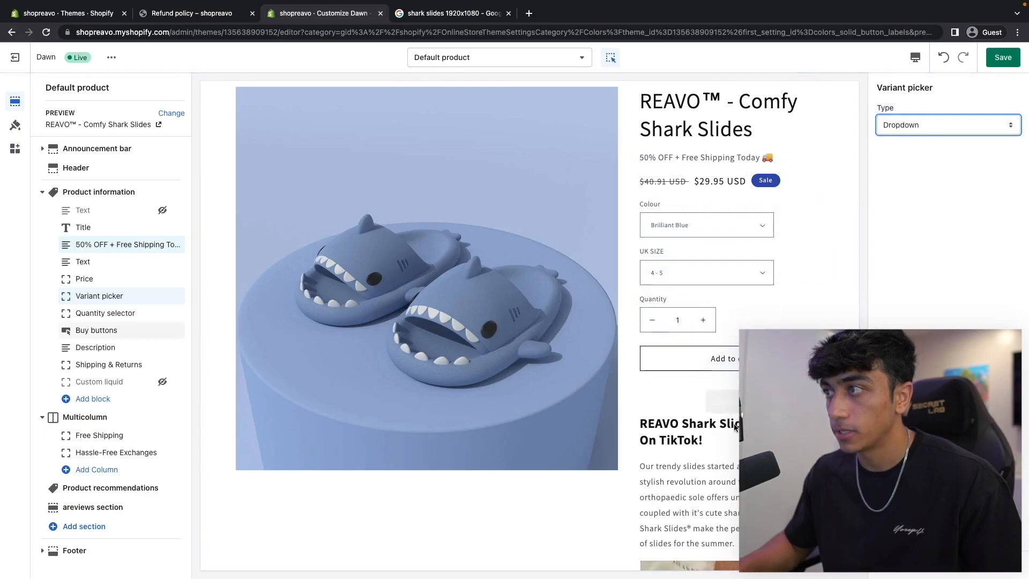
Change both the heading font and the body font in the theme's typography settings to Rubik
{"action": "left_click", "coordinate": [15, 125]}
{"action": "scroll", "coordinate": [80, 321], "scroll_direction": "down", "scroll_amount": 3}
{"action": "scroll", "coordinate": [99, 123], "scroll_direction": "up", "scroll_amount": 3}
{"action": "left_click", "coordinate": [99, 123]}
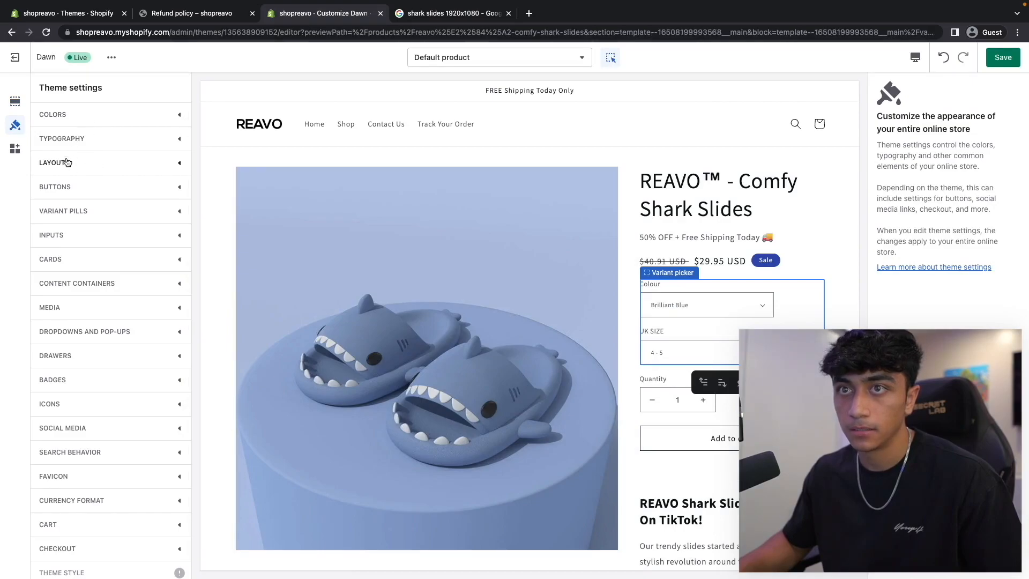
{"action": "left_click", "coordinate": [66, 140]}
{"action": "left_click", "coordinate": [108, 238]}
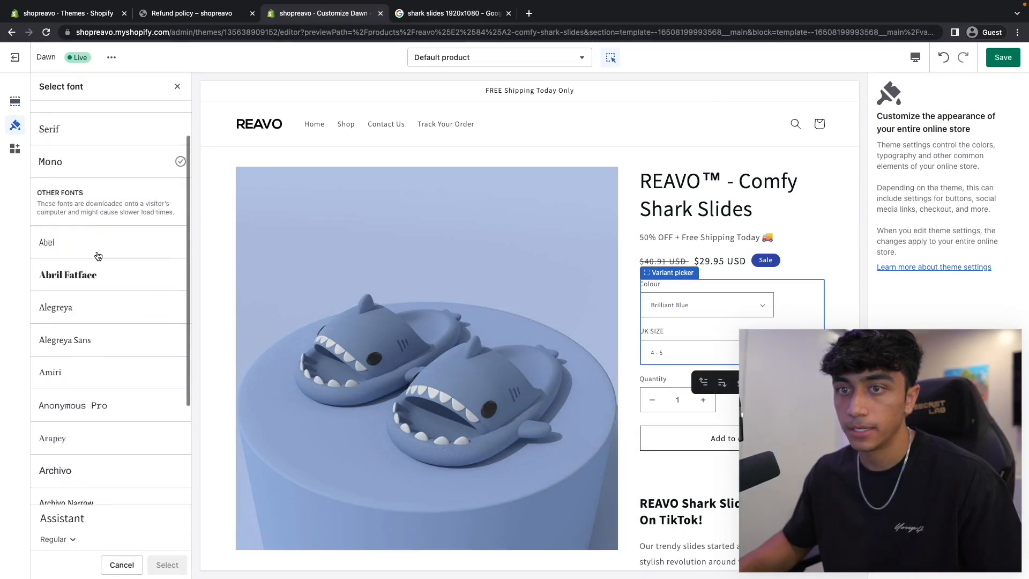
{"action": "scroll", "coordinate": [96, 251], "scroll_direction": "down", "scroll_amount": 5}
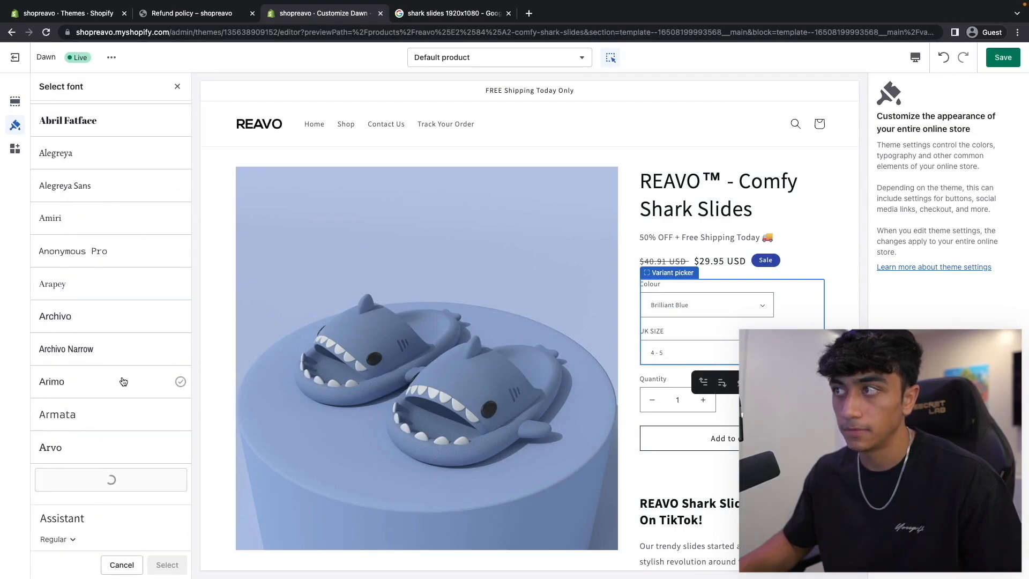
{"action": "scroll", "coordinate": [123, 382], "scroll_direction": "down", "scroll_amount": 2}
{"action": "scroll", "coordinate": [629, 269], "scroll_direction": "up", "scroll_amount": 4}
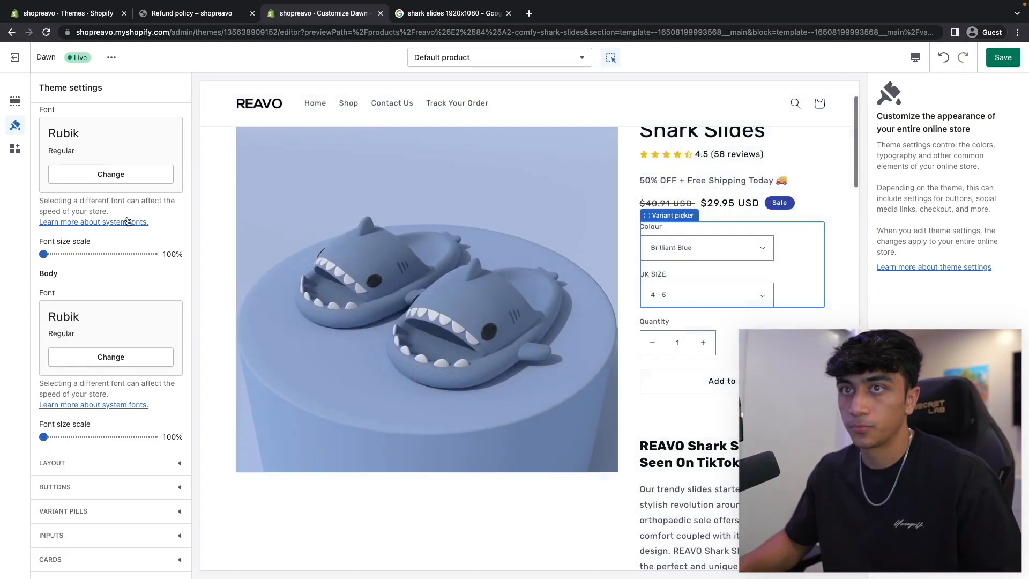
{"action": "scroll", "coordinate": [774, 252], "scroll_direction": "up", "scroll_amount": 1}
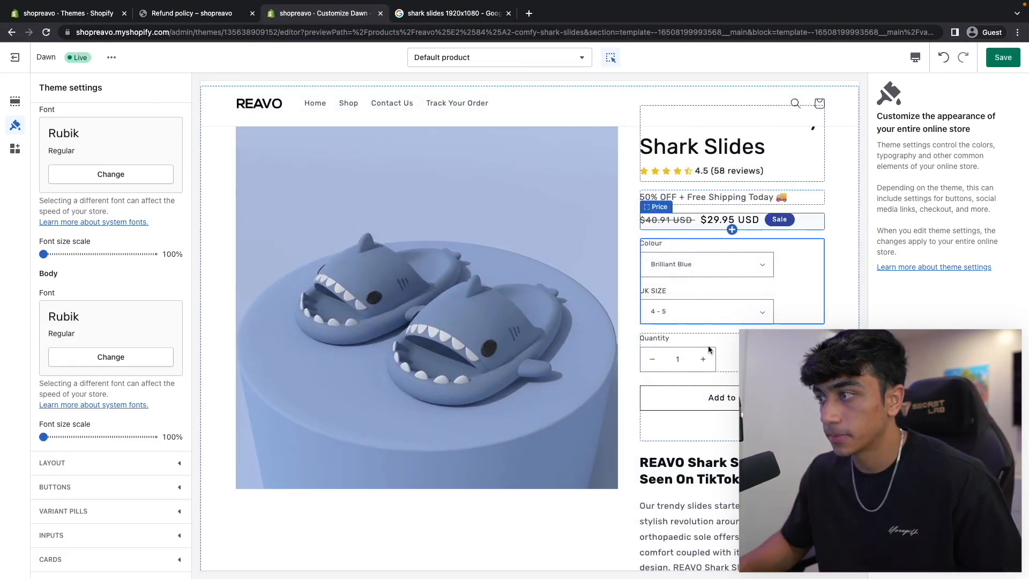
Open the checkout preview with the shark slides in the cart and set the REAVO logo as the checkout's custom logo image
{"action": "scroll", "coordinate": [708, 347], "scroll_direction": "down", "scroll_amount": 3}
{"action": "scroll", "coordinate": [408, 158], "scroll_direction": "up", "scroll_amount": 5}
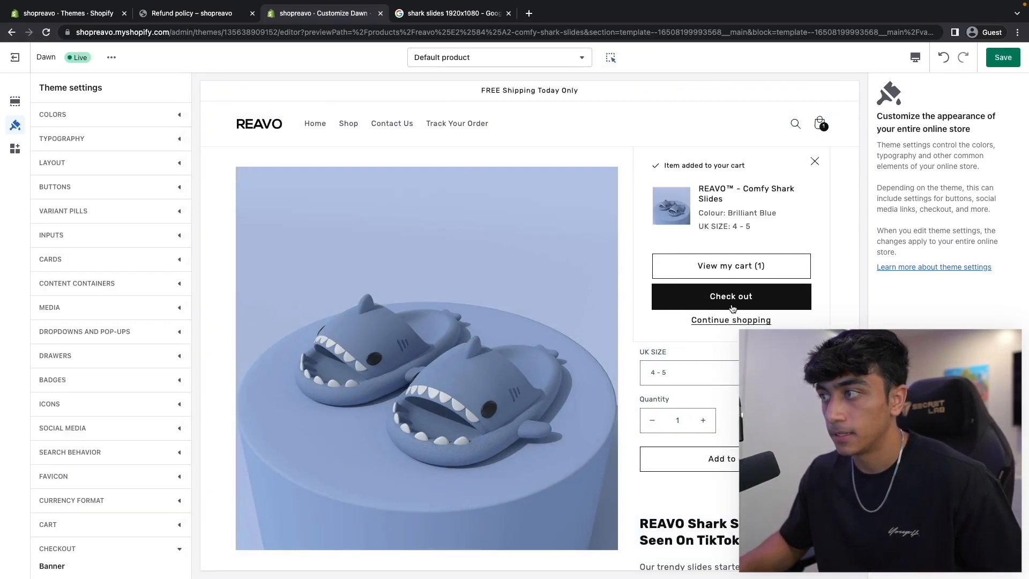
{"action": "left_click", "coordinate": [732, 308]}
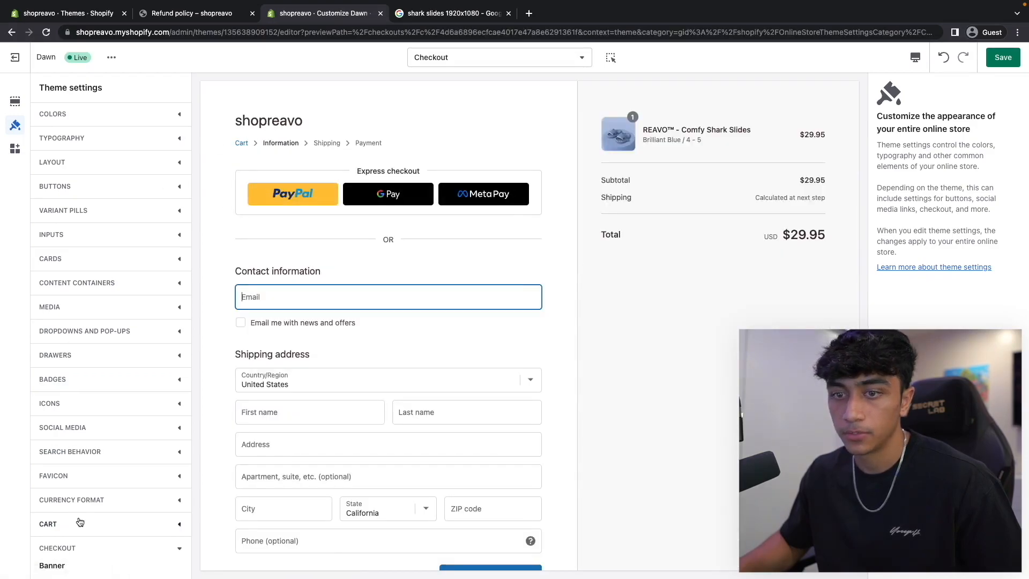
{"action": "scroll", "coordinate": [90, 389], "scroll_direction": "down", "scroll_amount": 8}
{"action": "left_click", "coordinate": [110, 296]}
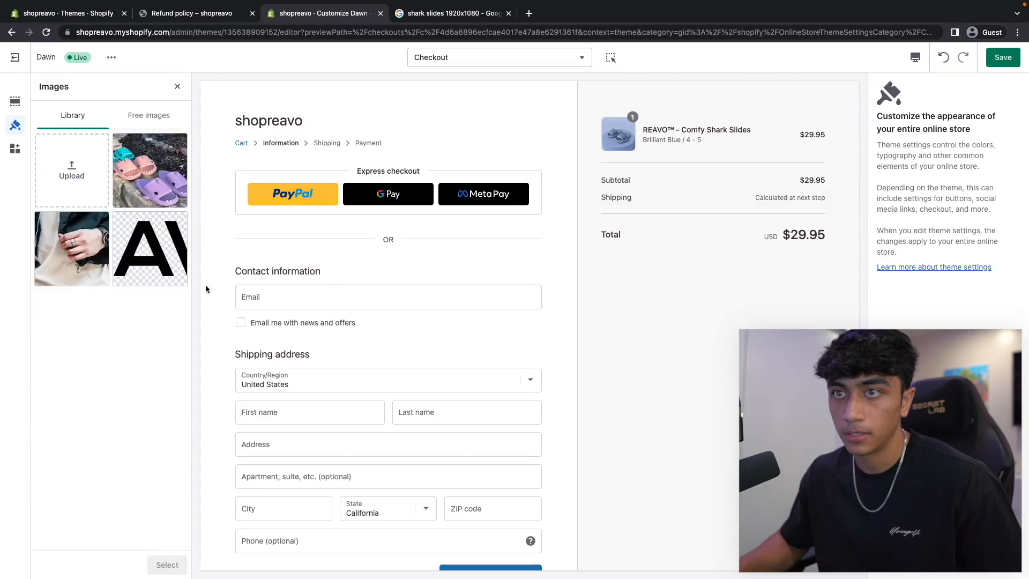
{"action": "left_click", "coordinate": [156, 255]}
{"action": "left_click", "coordinate": [167, 564]}
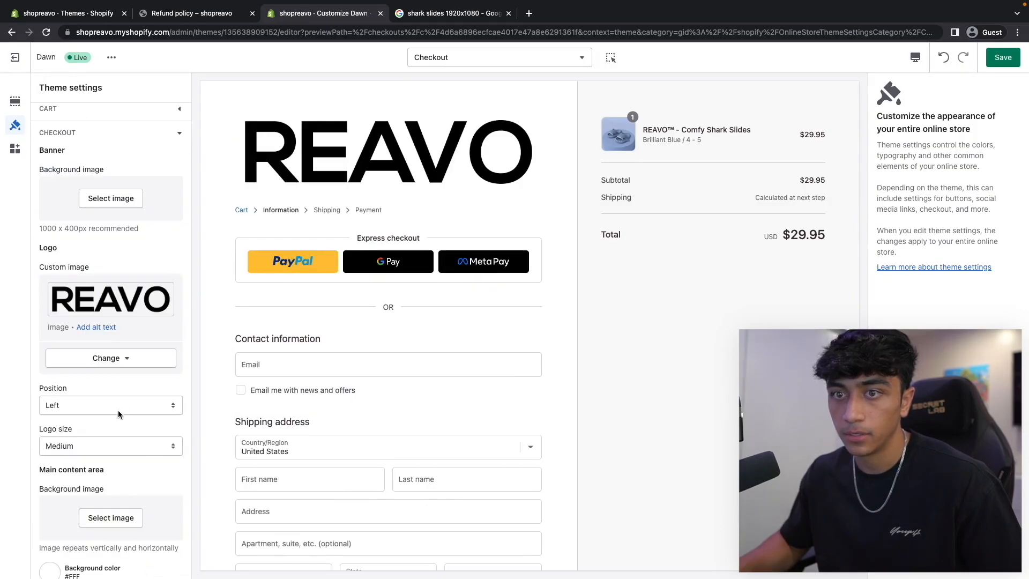
Set the checkout logo's position to Center and reduce its size
{"action": "left_click", "coordinate": [118, 409]}
{"action": "left_click", "coordinate": [94, 419]}
{"action": "left_click", "coordinate": [94, 443]}
{"action": "left_click", "coordinate": [92, 444]}
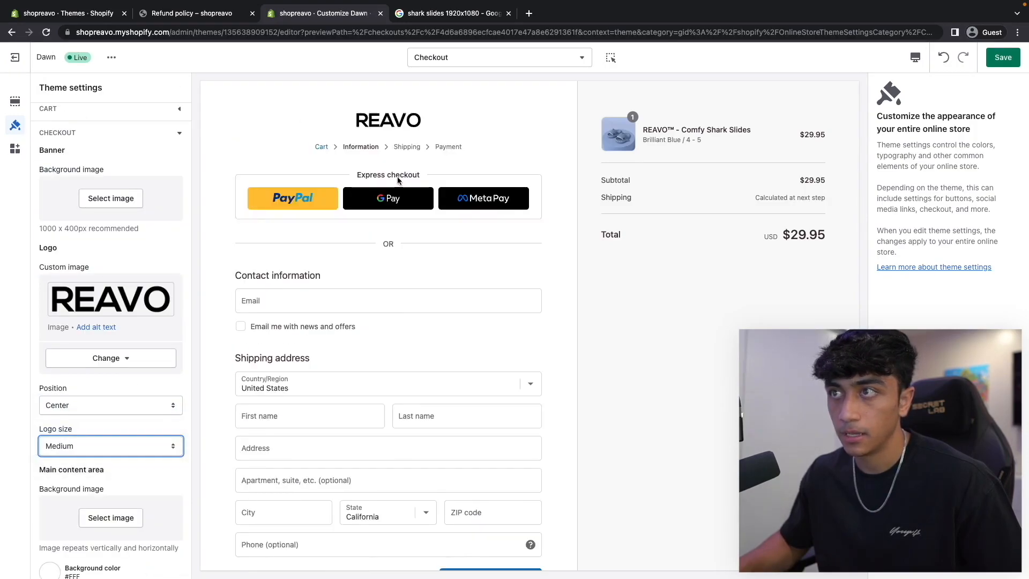
Set the checkout's accent and button colors to #334FB4 and save the theme
{"action": "scroll", "coordinate": [418, 229], "scroll_direction": "down", "scroll_amount": 2}
{"action": "scroll", "coordinate": [188, 487], "scroll_direction": "down", "scroll_amount": 8}
{"action": "left_click", "coordinate": [50, 443]}
{"action": "double_click", "coordinate": [116, 362]}
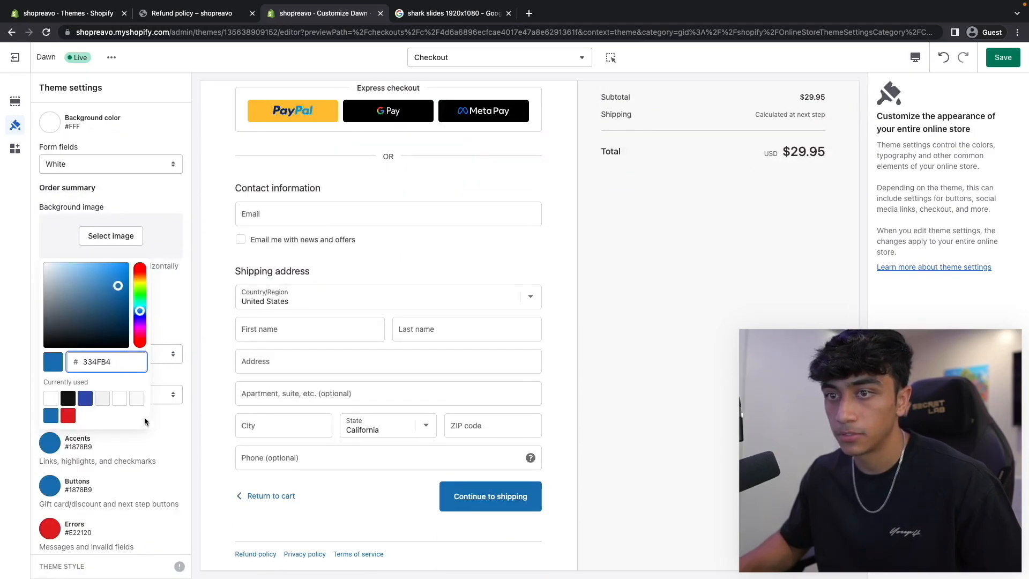
{"action": "type", "text": "334FB4"}
{"action": "key", "text": "Return"}
{"action": "left_click", "coordinate": [175, 462]}
{"action": "left_click", "coordinate": [49, 485]}
{"action": "key", "text": "Return"}
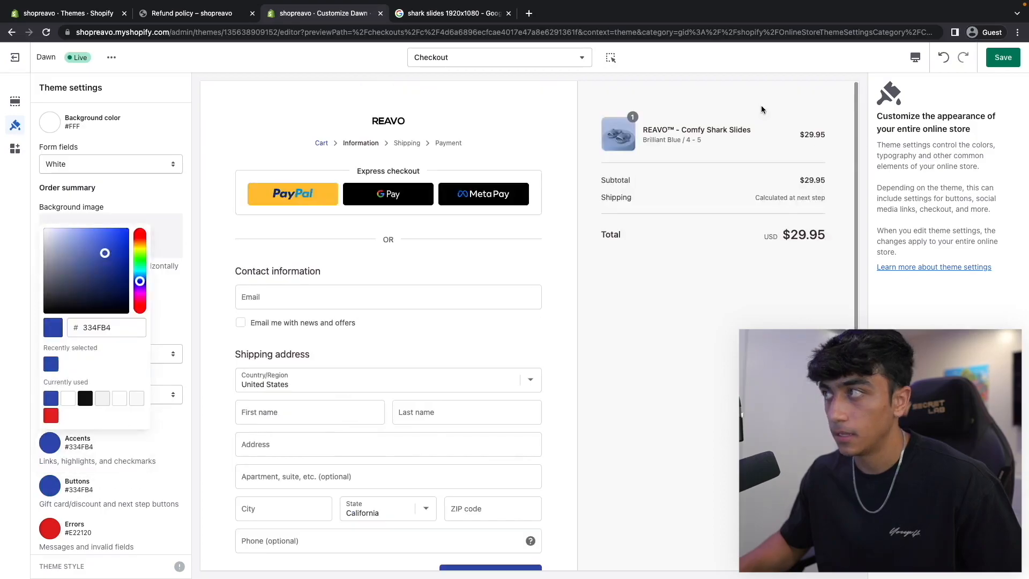
{"action": "left_click", "coordinate": [990, 64]}
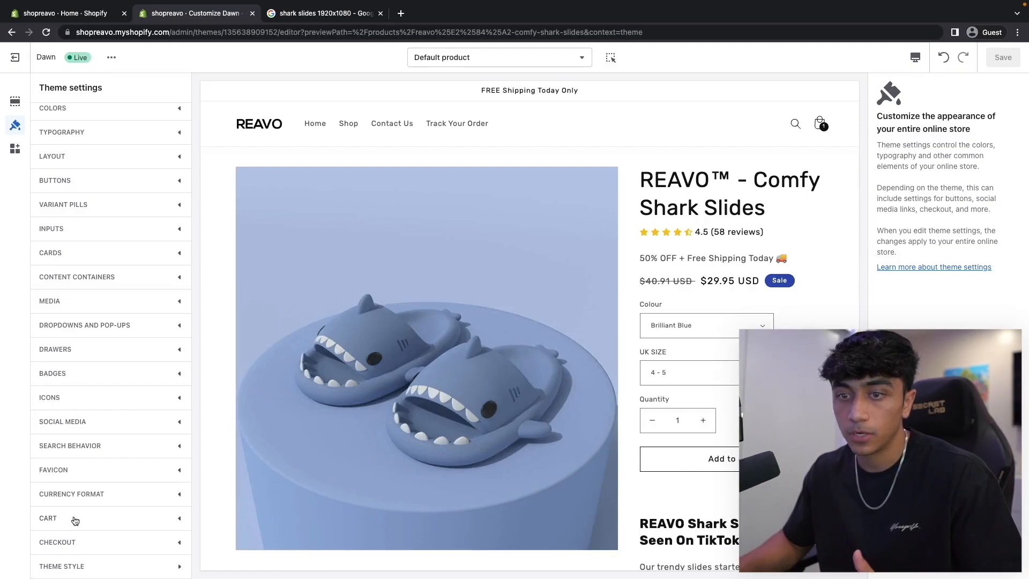
Set the theme's cart type to Page and save the change
{"action": "left_click", "coordinate": [75, 520]}
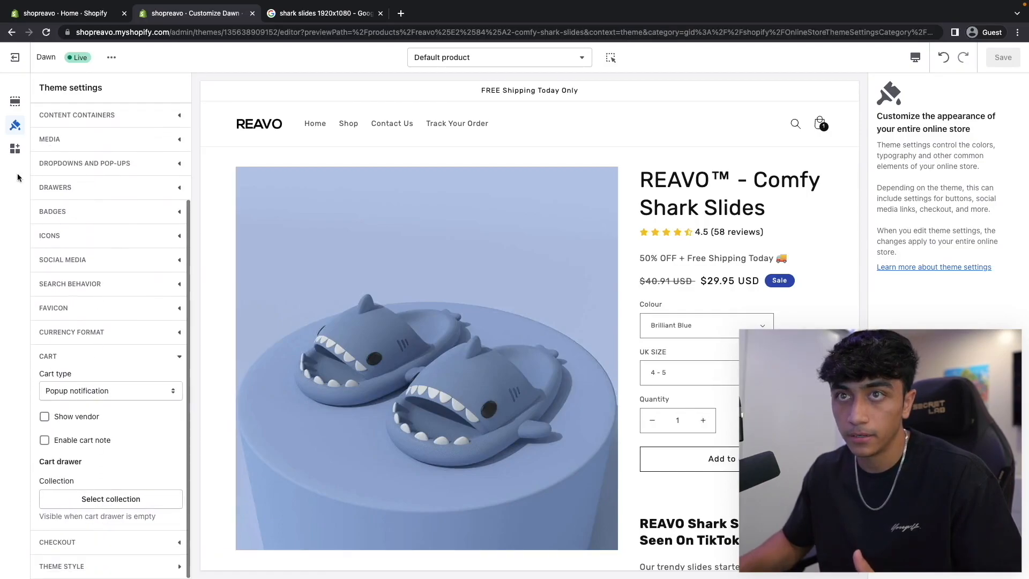
{"action": "left_click", "coordinate": [59, 391]}
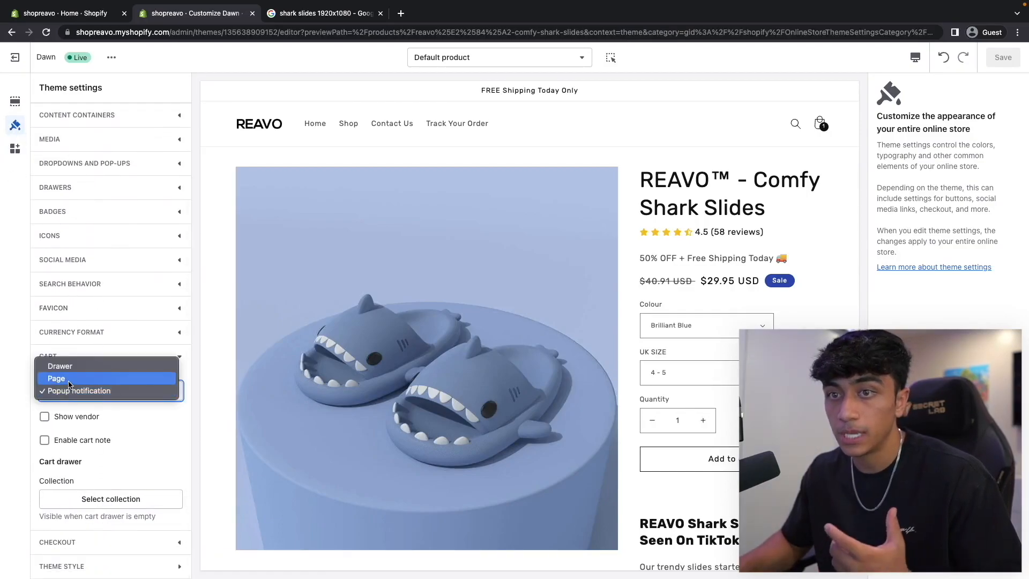
{"action": "left_click", "coordinate": [65, 433]}
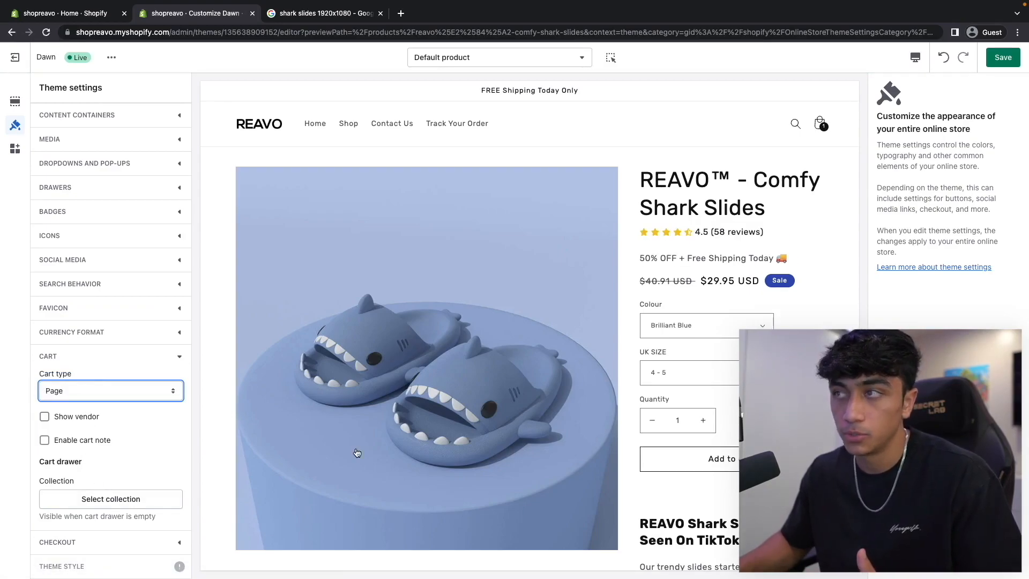
{"action": "left_click", "coordinate": [1001, 54]}
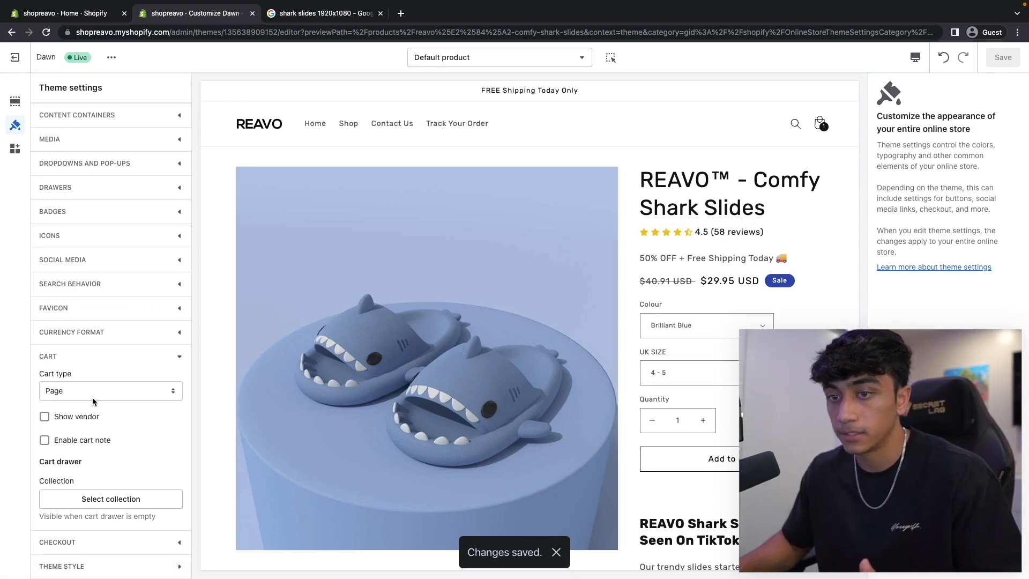
Set the REAVO logo as the store's favicon image
{"action": "scroll", "coordinate": [92, 407], "scroll_direction": "up", "scroll_amount": 3}
{"action": "left_click", "coordinate": [94, 474]}
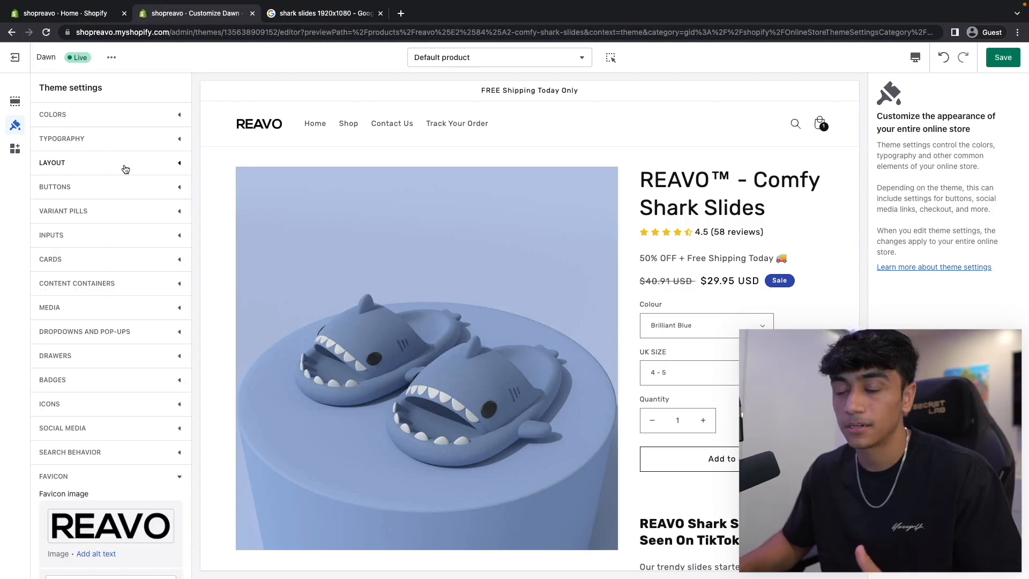
{"action": "left_click", "coordinate": [125, 167]}
{"action": "left_click", "coordinate": [131, 134]}
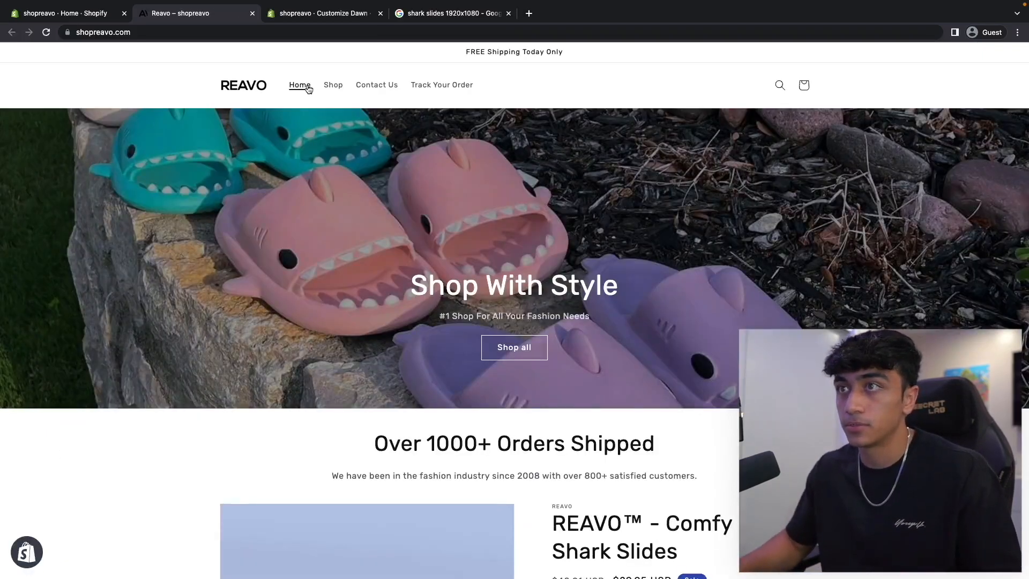
Look over the live store's home page and open the Comfy Shark Slides product from the Shop page
{"action": "scroll", "coordinate": [695, 244], "scroll_direction": "down", "scroll_amount": 7}
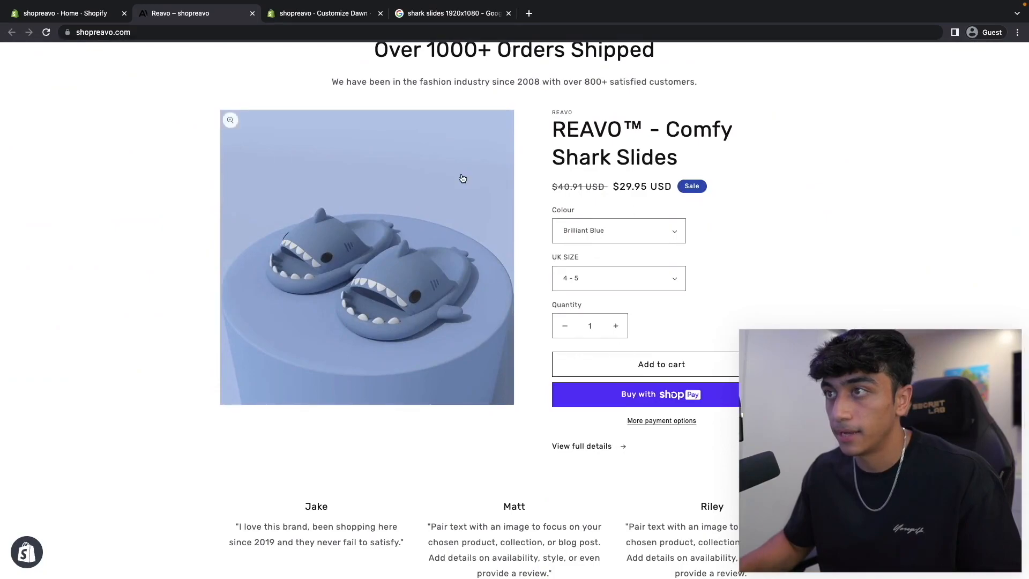
{"action": "scroll", "coordinate": [463, 178], "scroll_direction": "up", "scroll_amount": 7}
{"action": "left_click", "coordinate": [362, 383]}
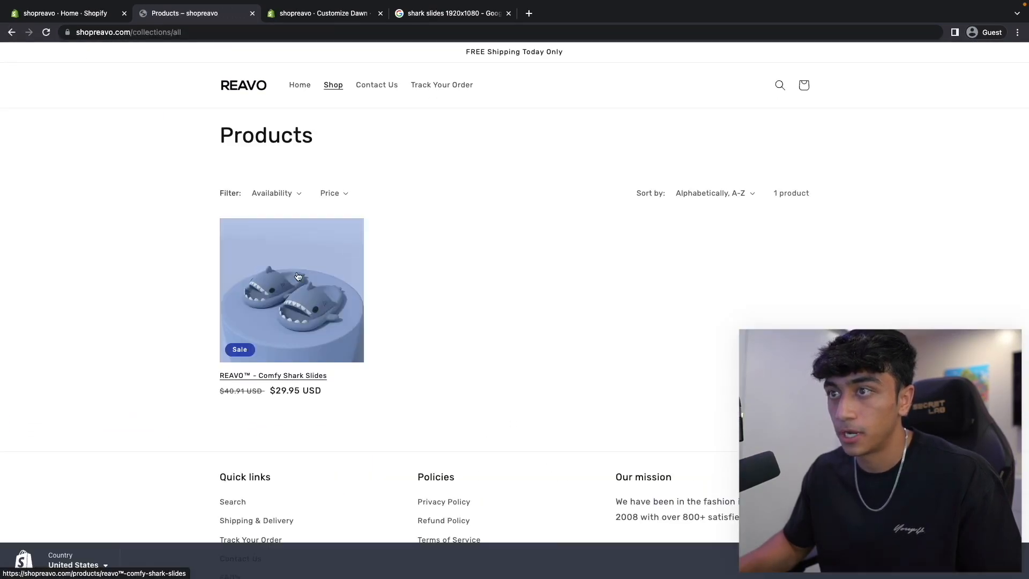
{"action": "left_click", "coordinate": [316, 332]}
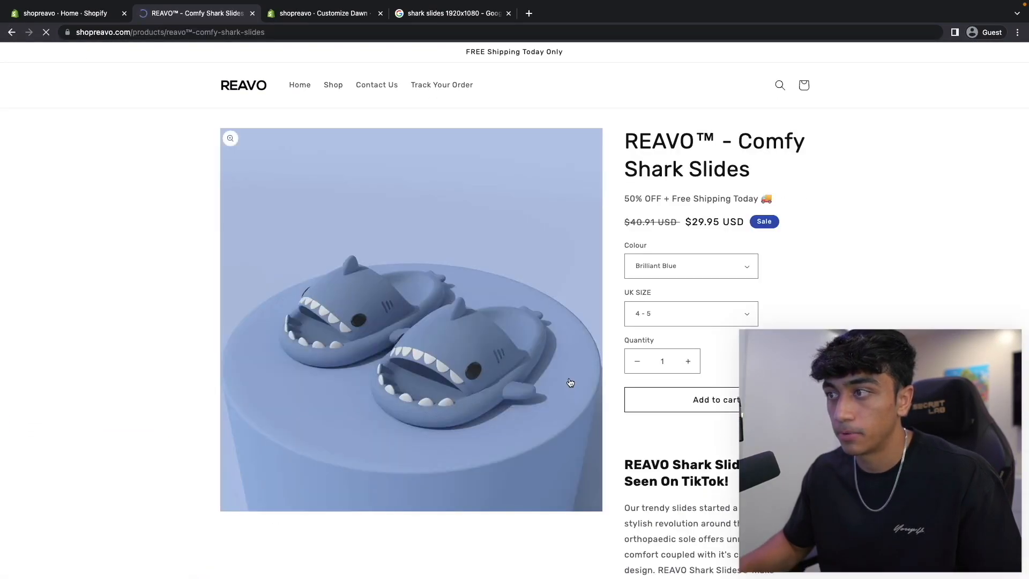
Review the live product page's full content and return to the home page to look through its sections
{"action": "scroll", "coordinate": [657, 204], "scroll_direction": "down", "scroll_amount": 20}
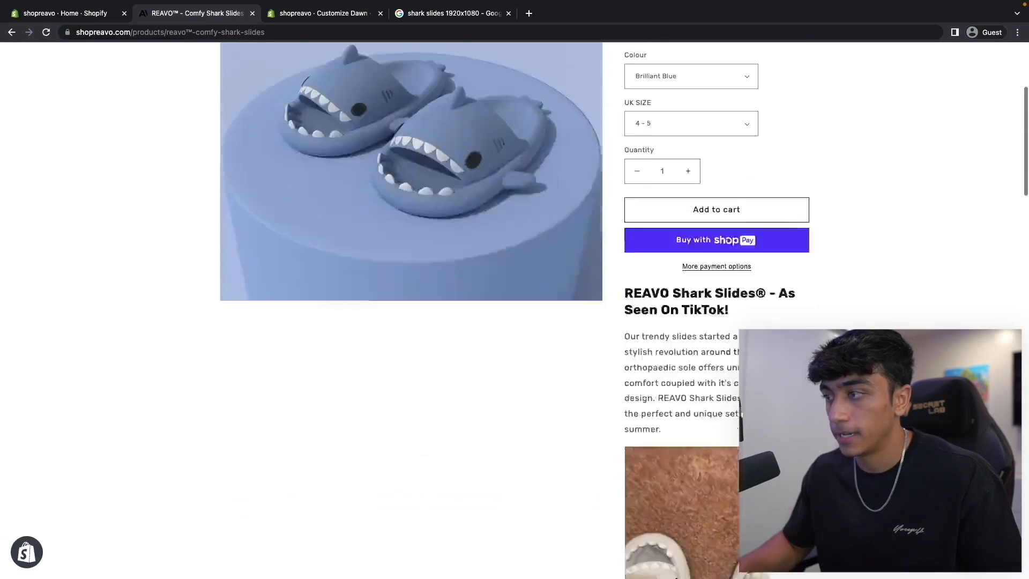
{"action": "scroll", "coordinate": [359, 248], "scroll_direction": "down", "scroll_amount": 10}
{"action": "scroll", "coordinate": [359, 249], "scroll_direction": "up", "scroll_amount": 3}
{"action": "scroll", "coordinate": [294, 438], "scroll_direction": "down", "scroll_amount": 5}
{"action": "scroll", "coordinate": [326, 378], "scroll_direction": "up", "scroll_amount": 20}
{"action": "scroll", "coordinate": [617, 80], "scroll_direction": "up", "scroll_amount": 5}
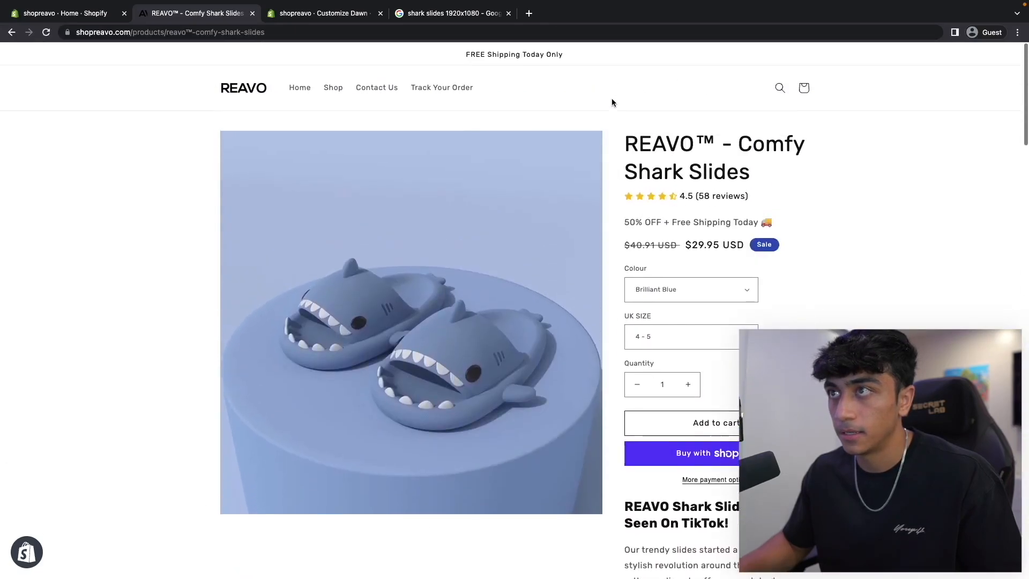
{"action": "left_click", "coordinate": [260, 89]}
{"action": "scroll", "coordinate": [455, 197], "scroll_direction": "down", "scroll_amount": 15}
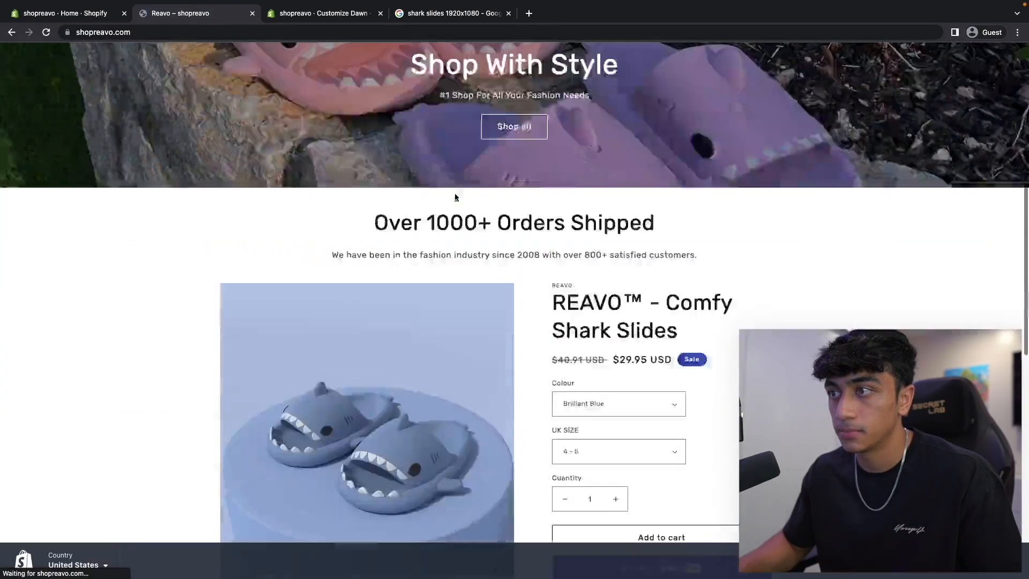